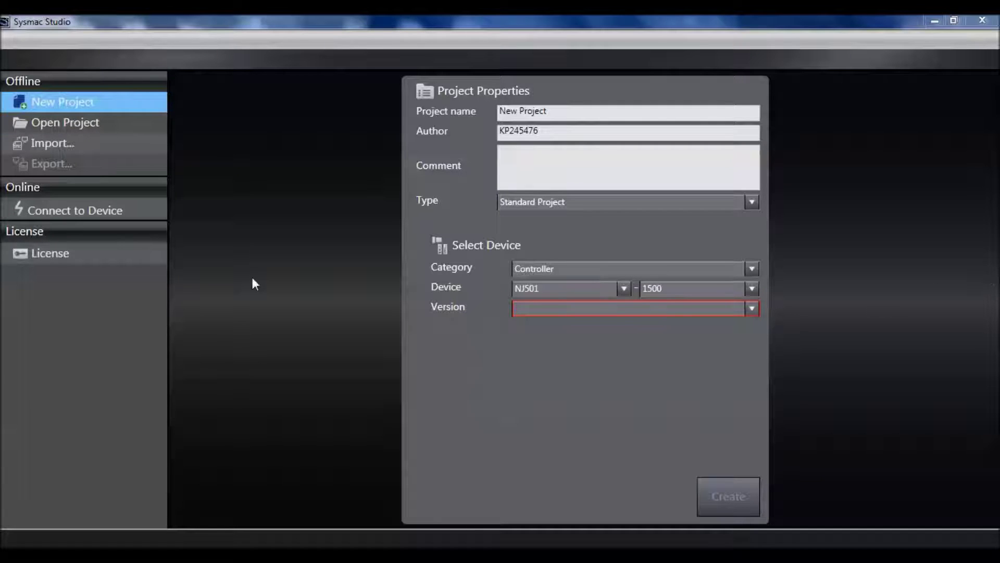
Connect online to the controller at 192.168.250.1 through an Ethernet hub connection.
click(149, 208)
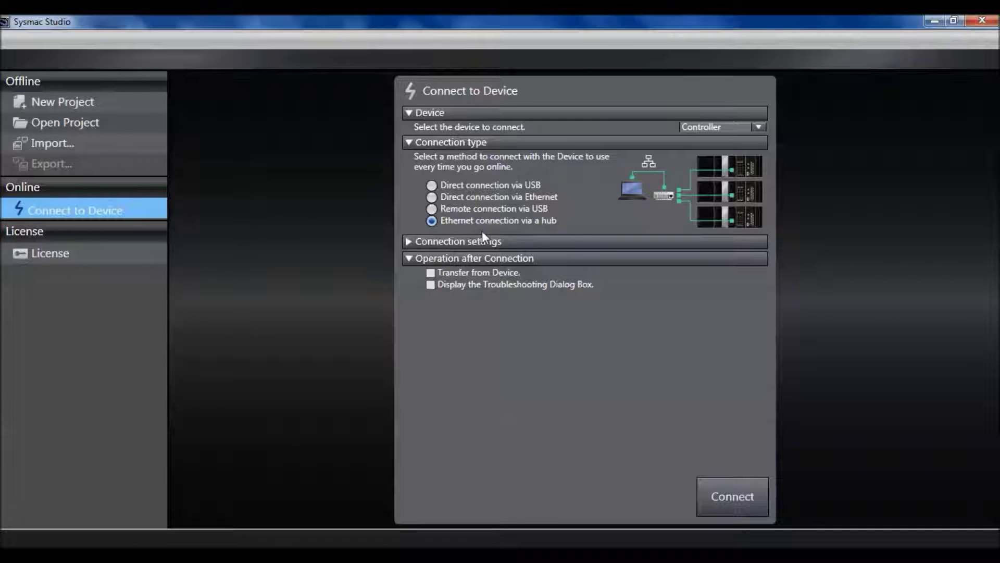
click(427, 239)
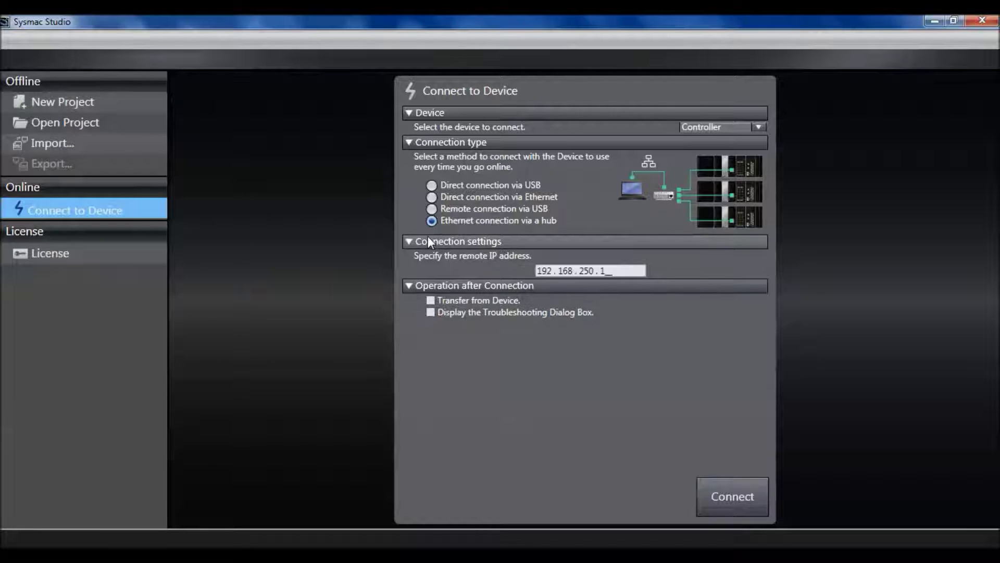
click(737, 501)
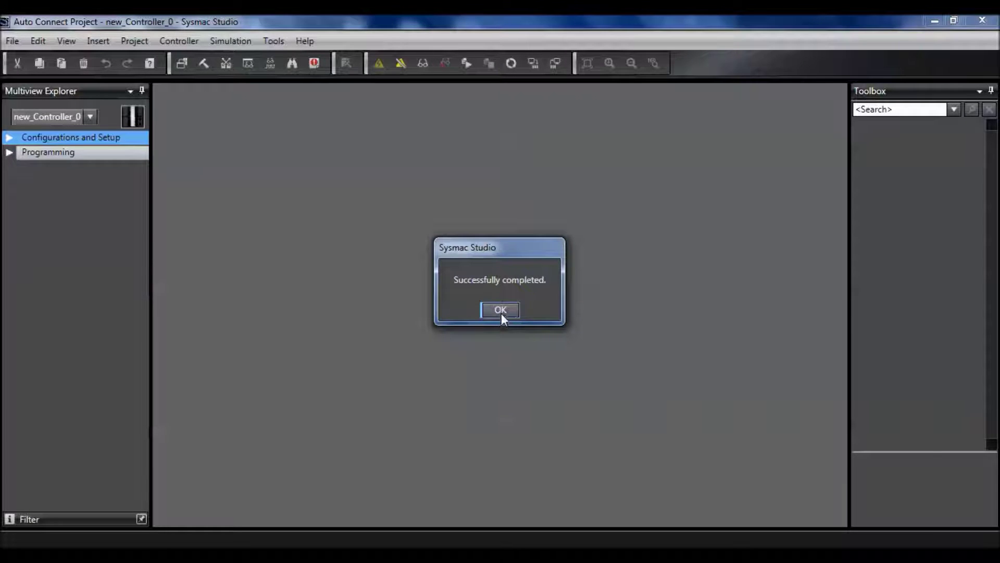
click(501, 314)
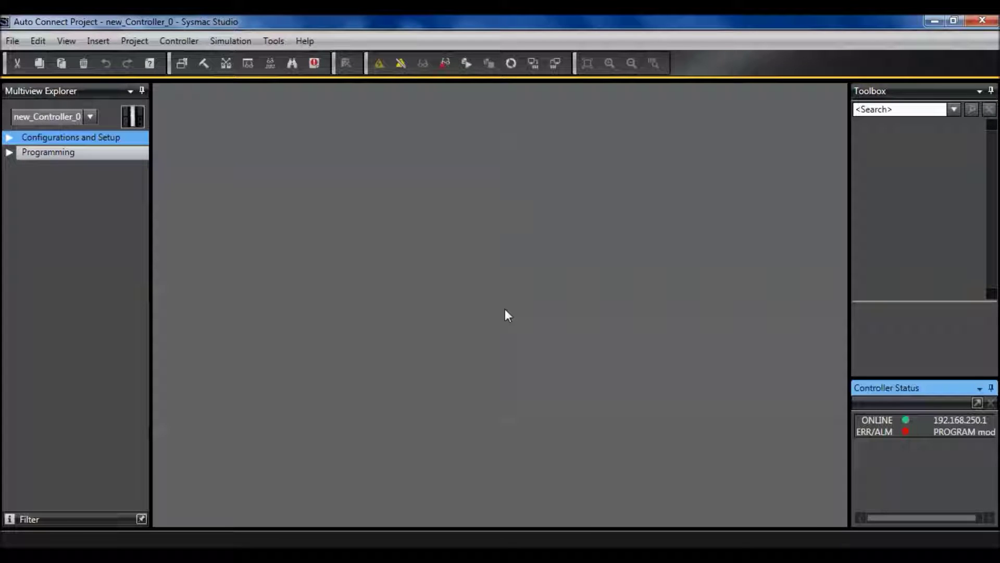
Compare the EtherCAT master with the actual network and apply the actual configuration.
click(11, 137)
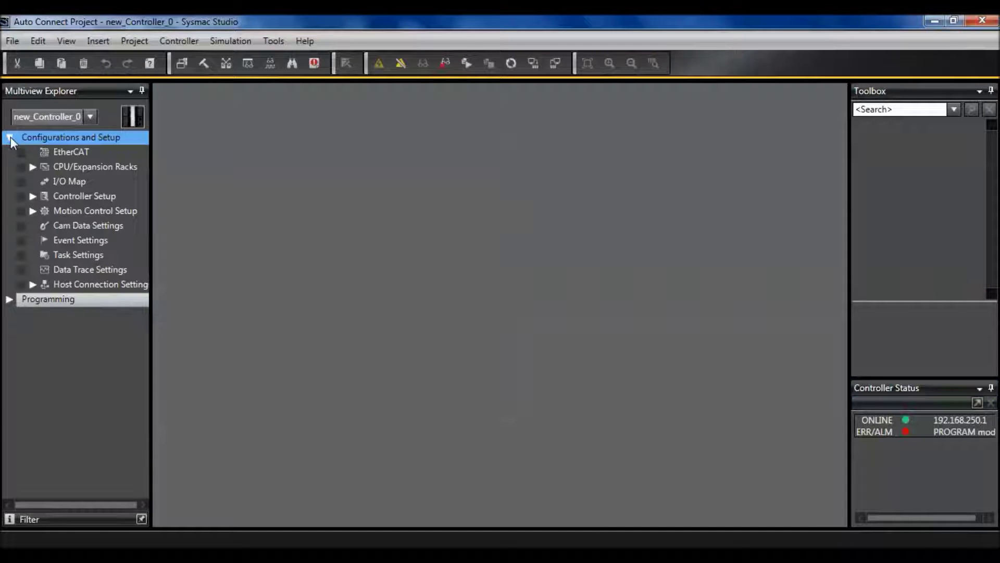
double_click(77, 153)
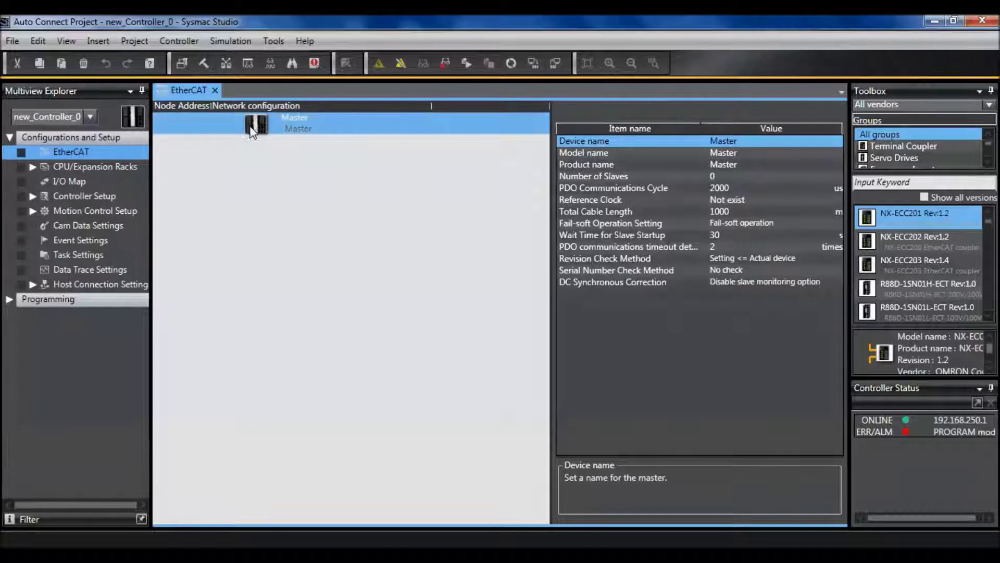
right_click(251, 129)
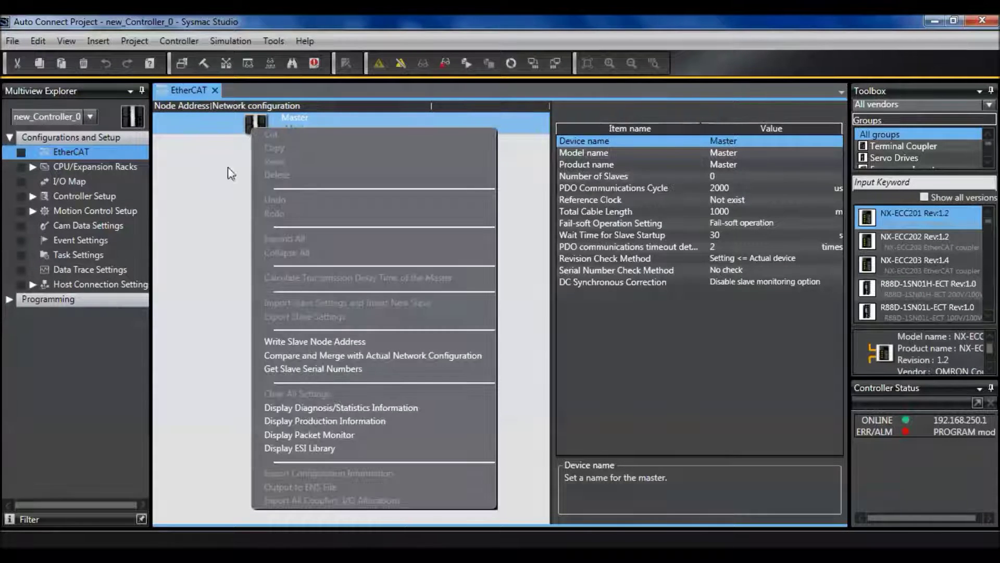
click(259, 354)
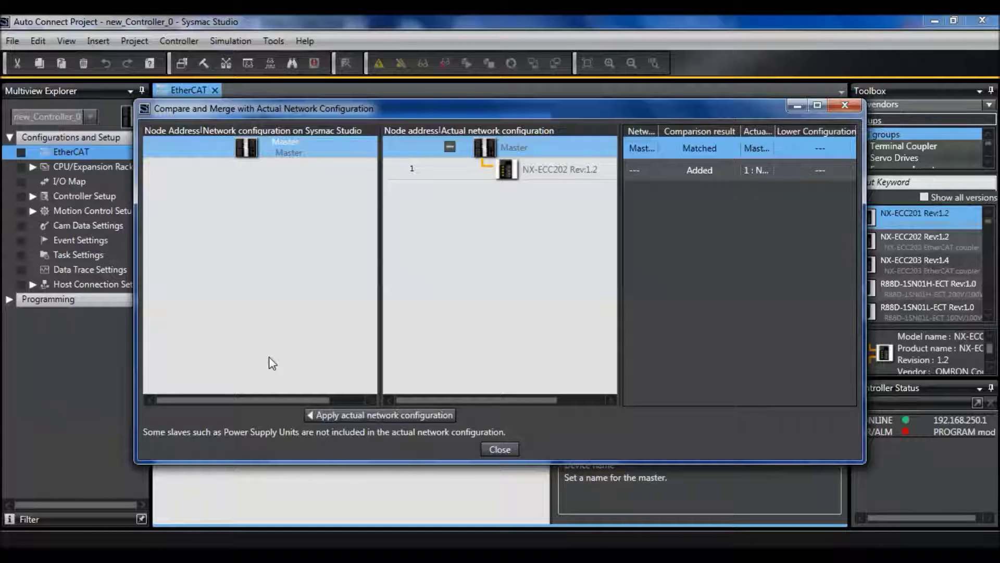
click(329, 414)
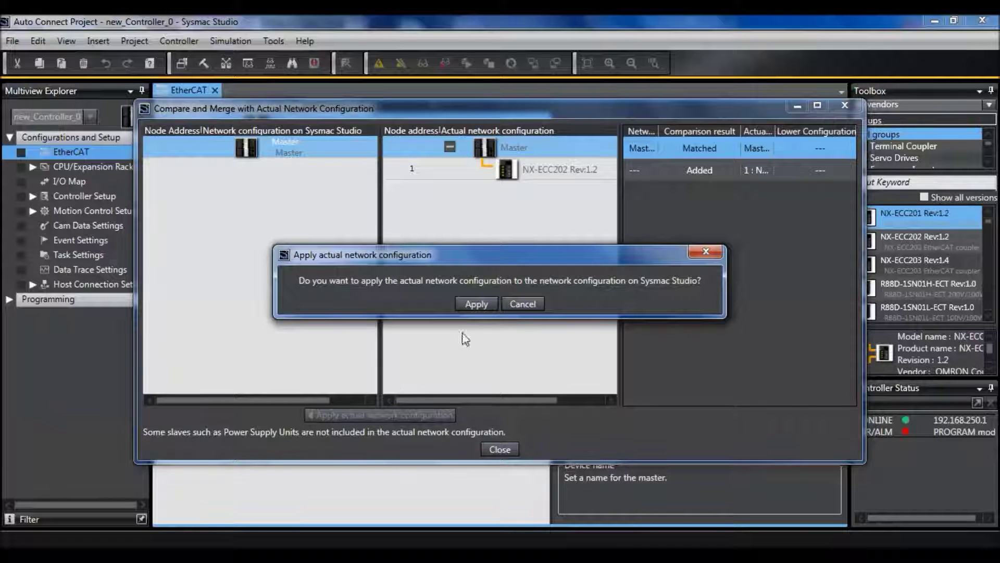
click(476, 304)
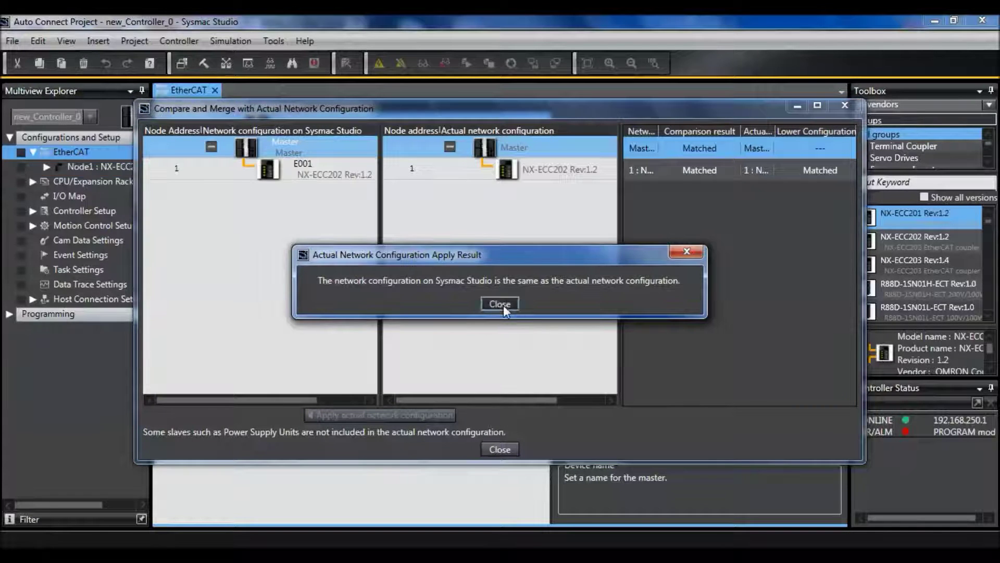
click(504, 305)
click(503, 451)
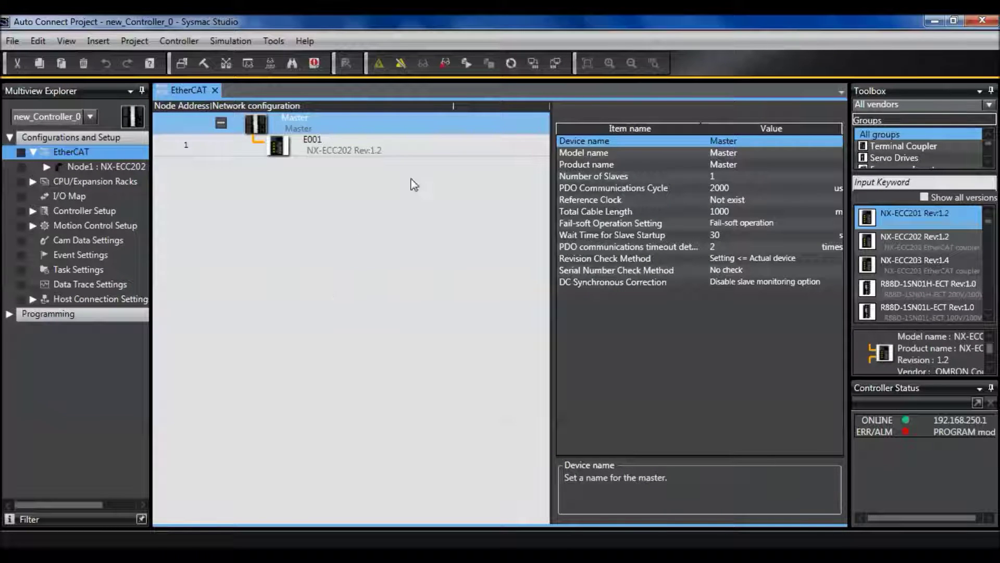
Merge the Node1 NX-ECC202 coupler's unit configuration with the actual units.
click(47, 166)
click(86, 168)
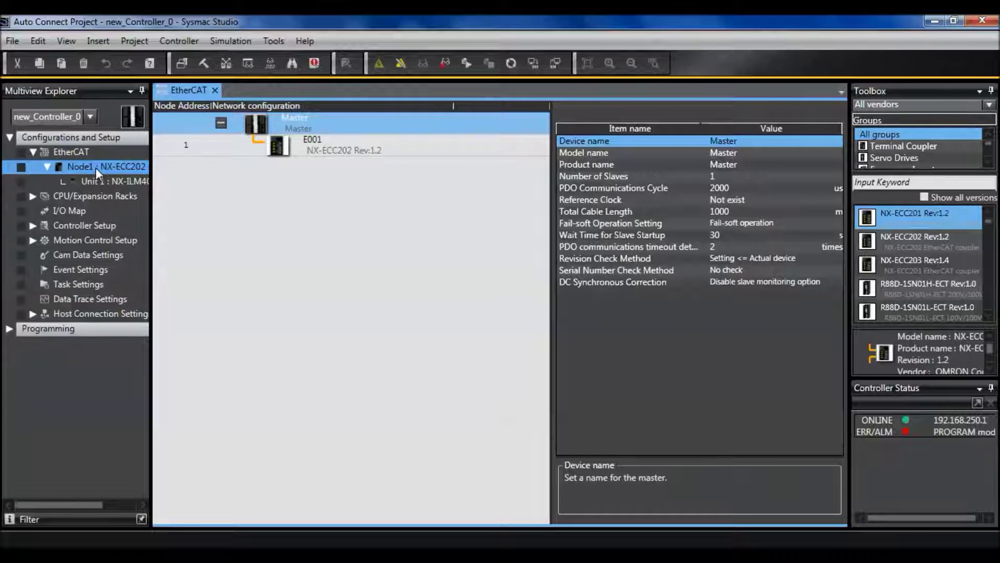
double_click(95, 167)
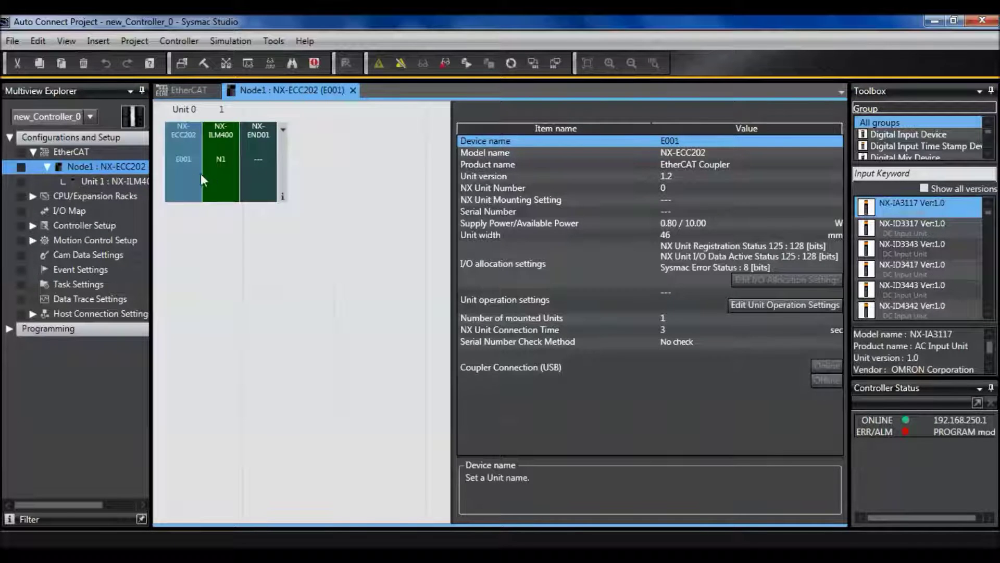
right_click(185, 176)
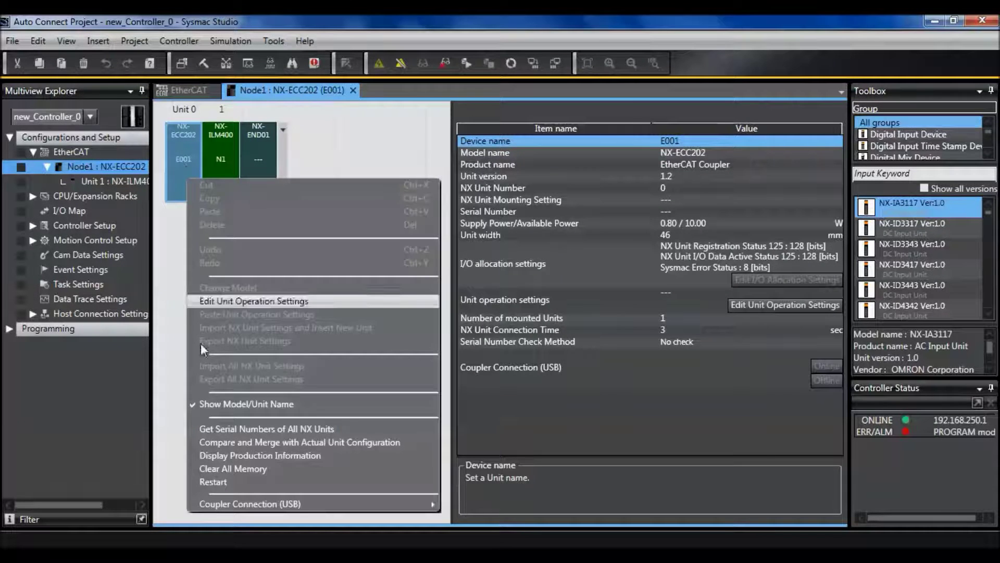
click(209, 446)
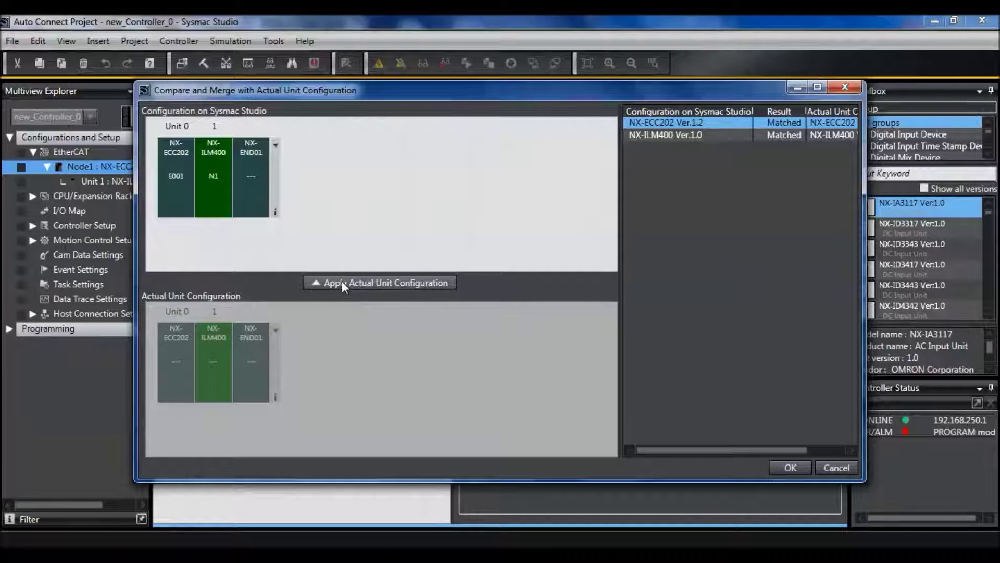
click(793, 471)
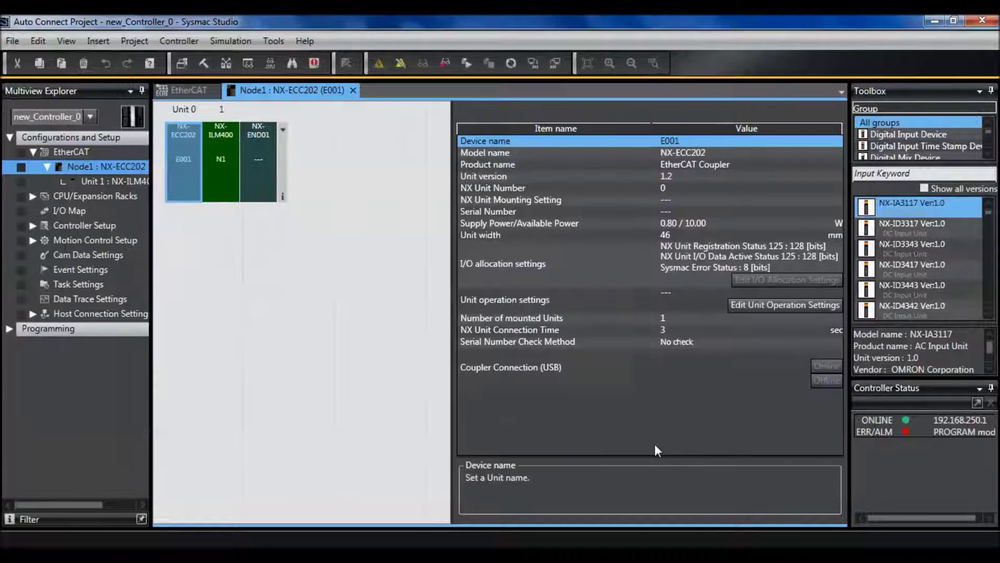
click(511, 61)
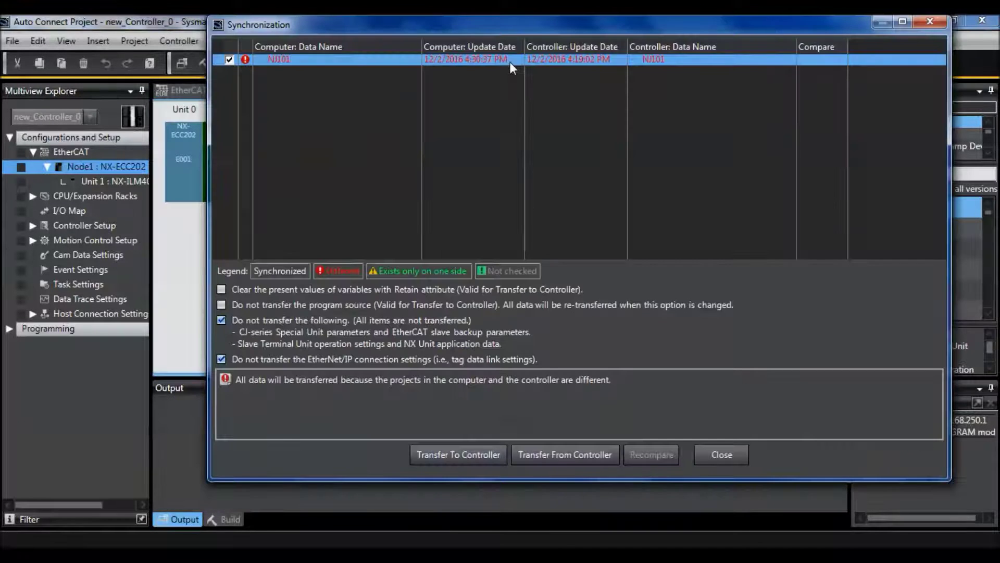
Transfer the project to the controller, including slave unit and EtherNet/IP connection settings.
click(221, 321)
click(225, 356)
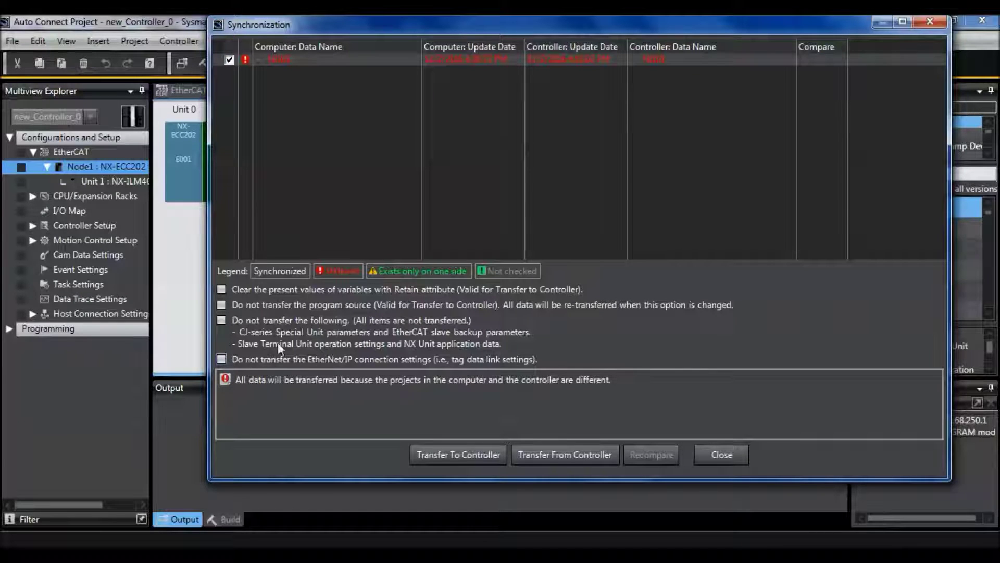
click(445, 458)
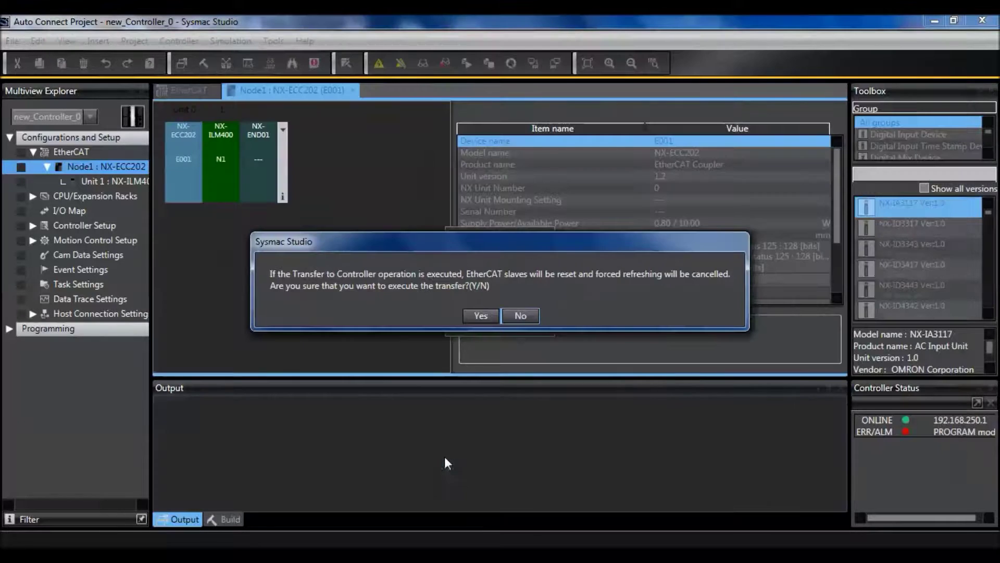
click(473, 317)
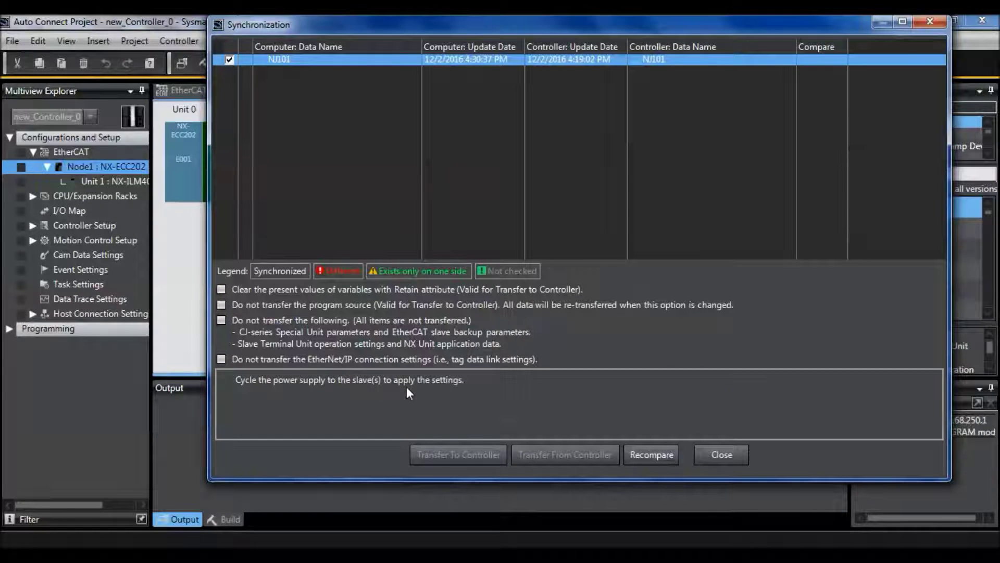
click(737, 457)
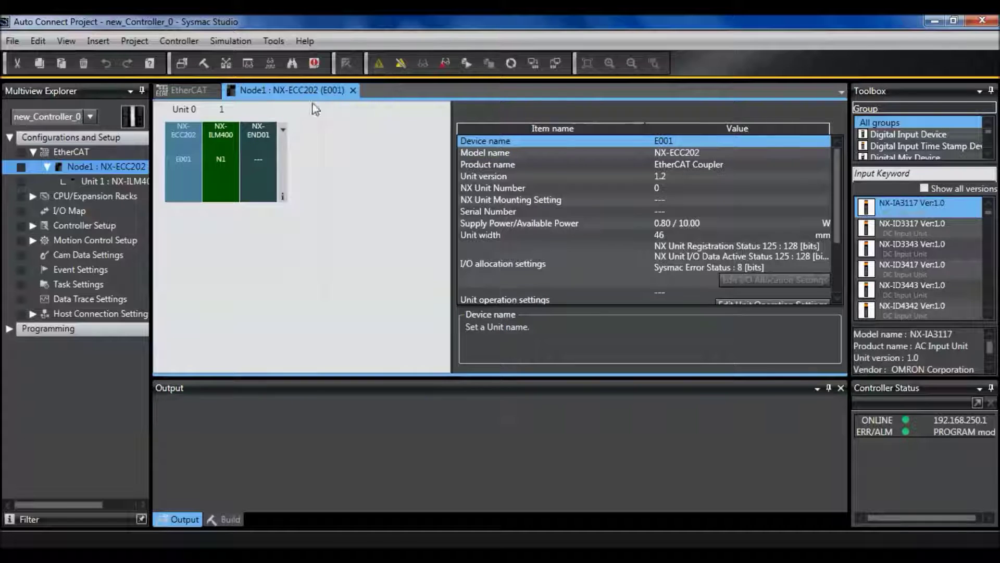
Open the I/O Map, hide the Output and Build panes, and check the Port1 Device IO Size Error.
double_click(81, 212)
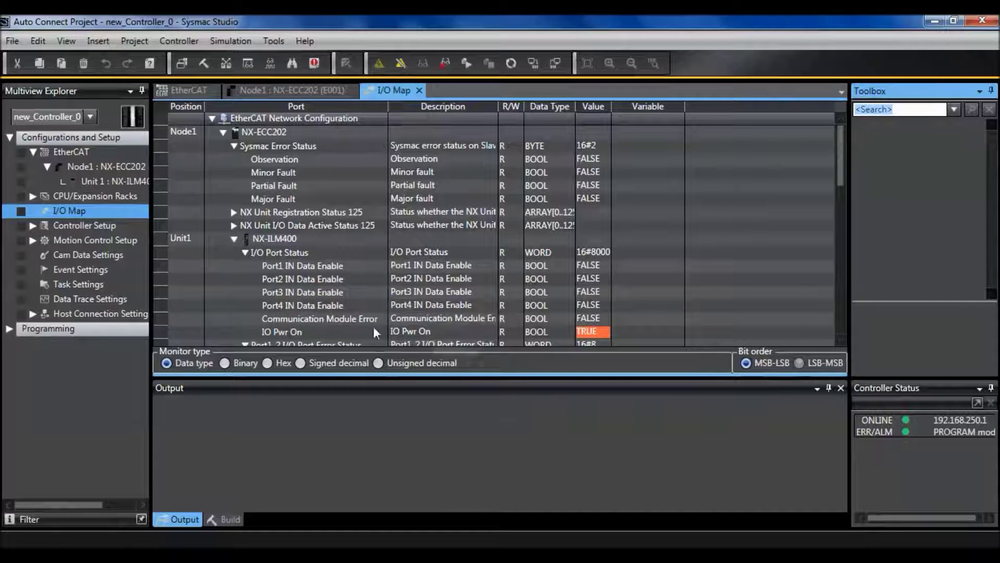
click(361, 334)
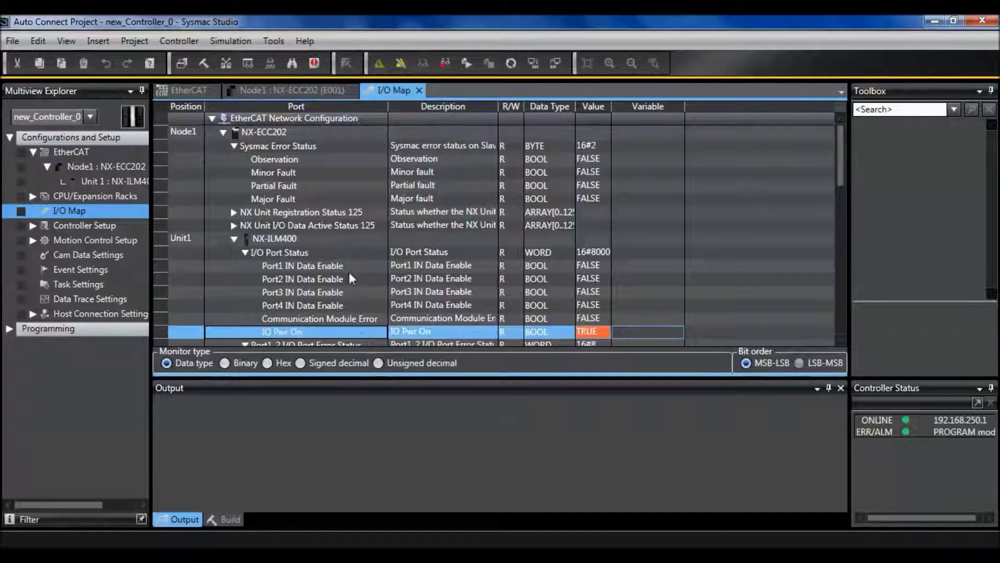
click(842, 389)
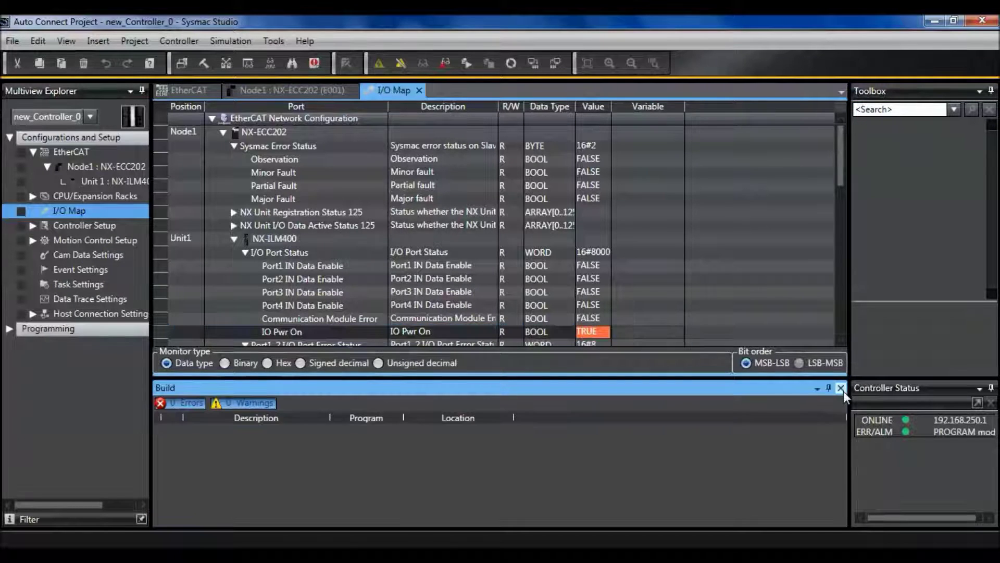
click(841, 389)
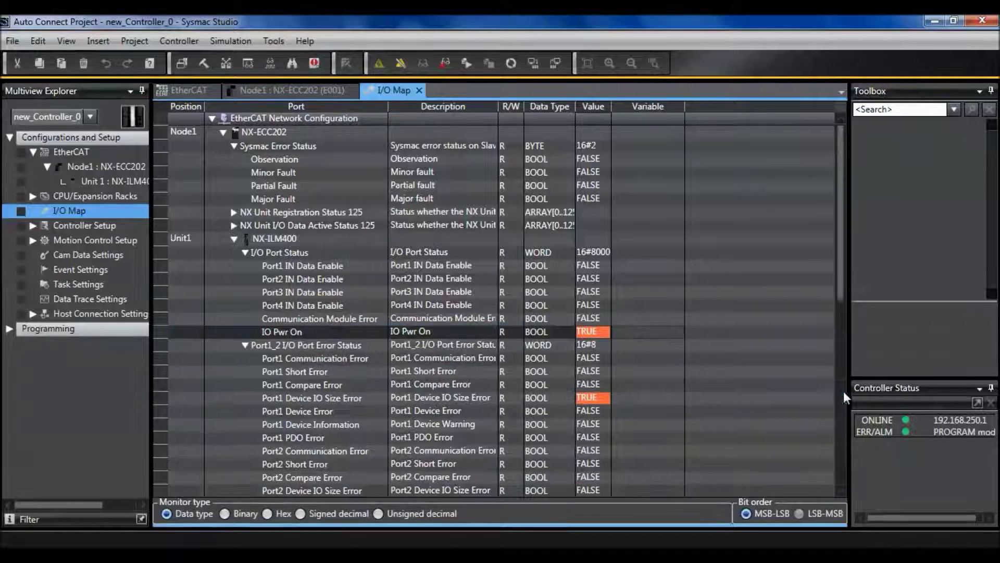
click(348, 399)
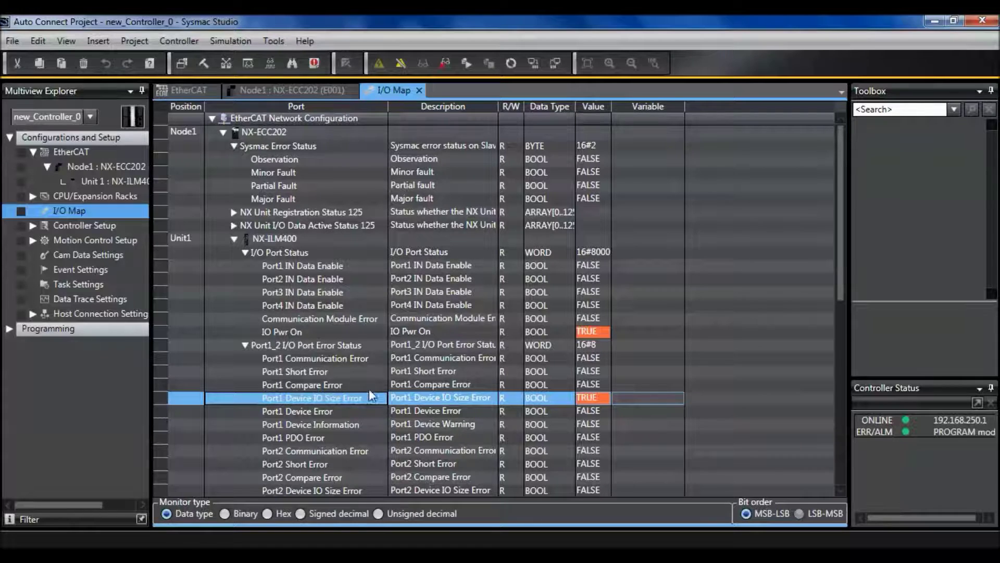
click(261, 87)
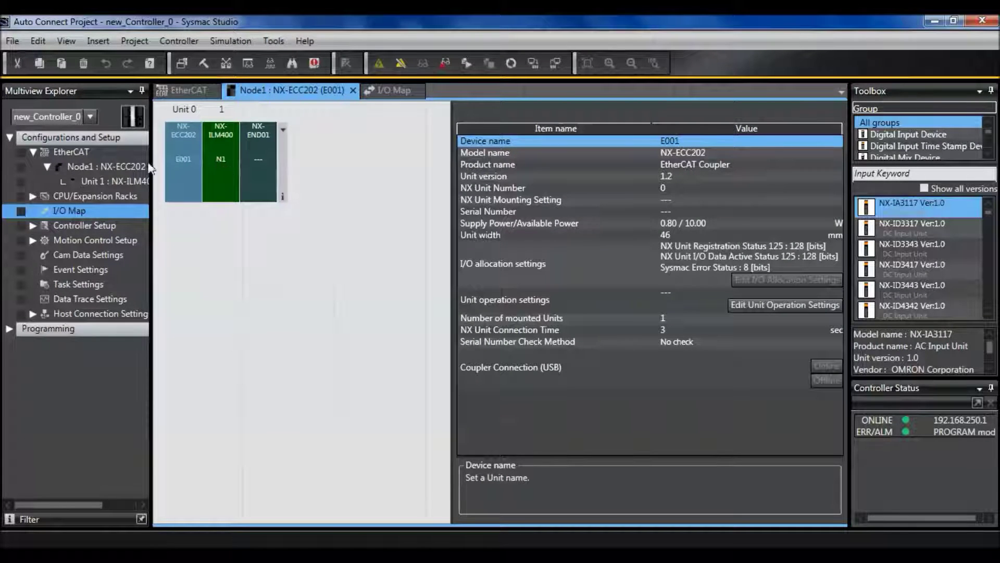
Read the NX-ILM400 Unit 1 parameters from the unit and check the device's Port1 process data lengths.
click(108, 182)
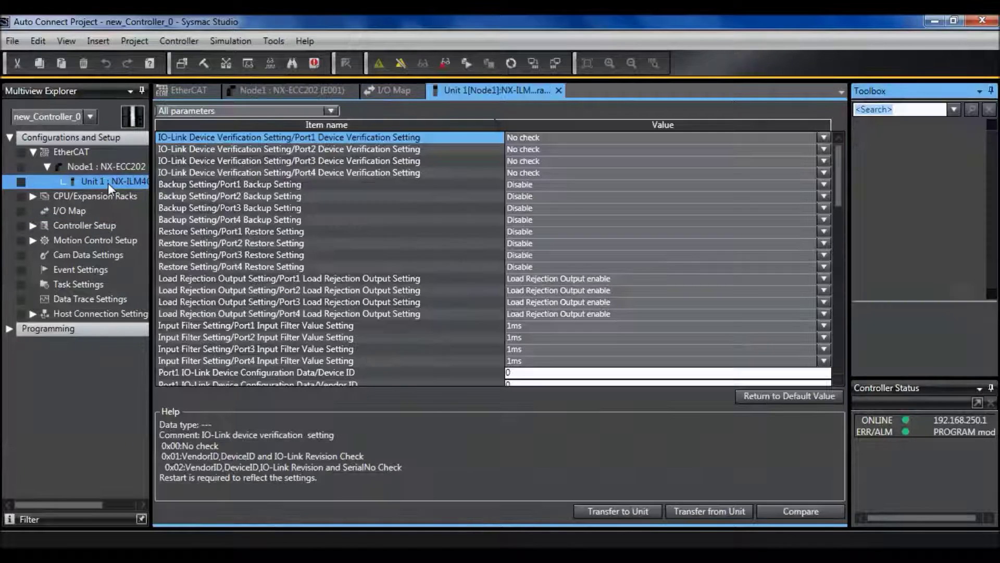
drag(835, 195, 846, 311)
click(371, 223)
click(386, 211)
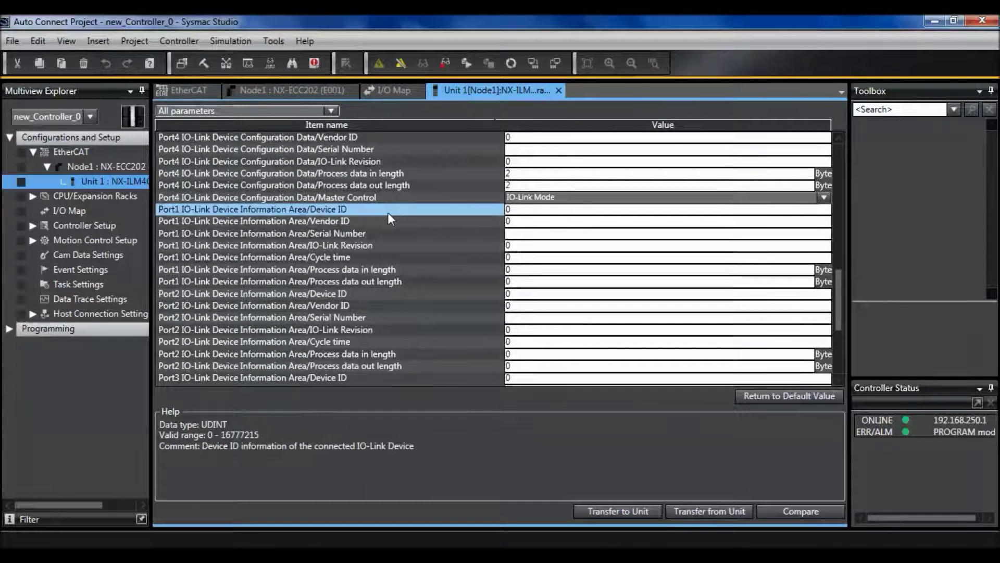
click(699, 508)
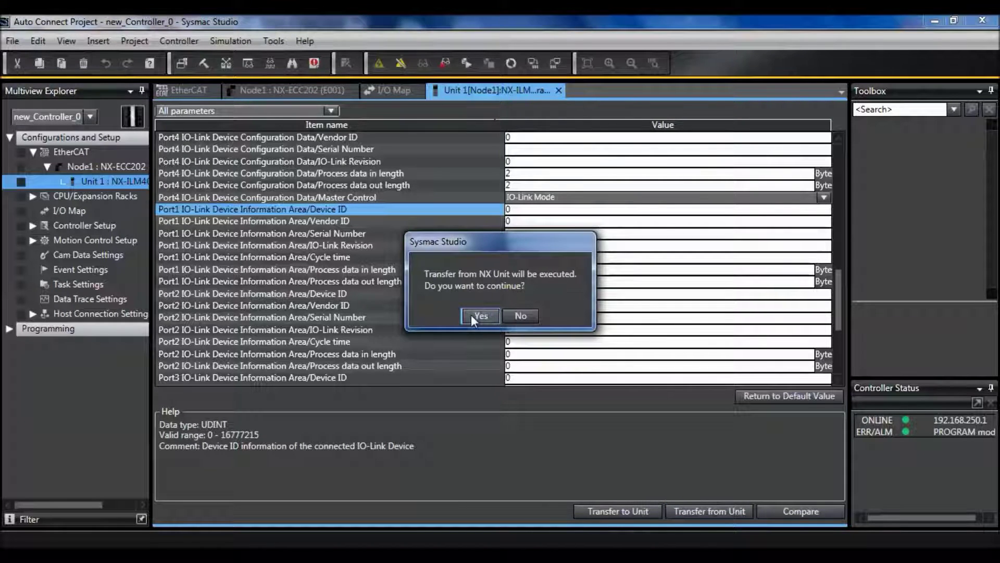
click(471, 315)
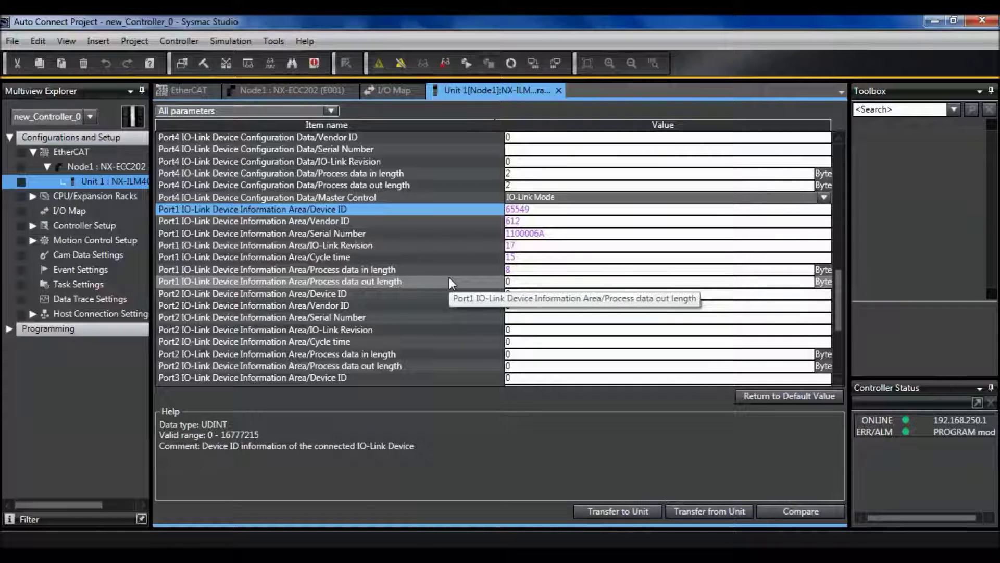
click(448, 274)
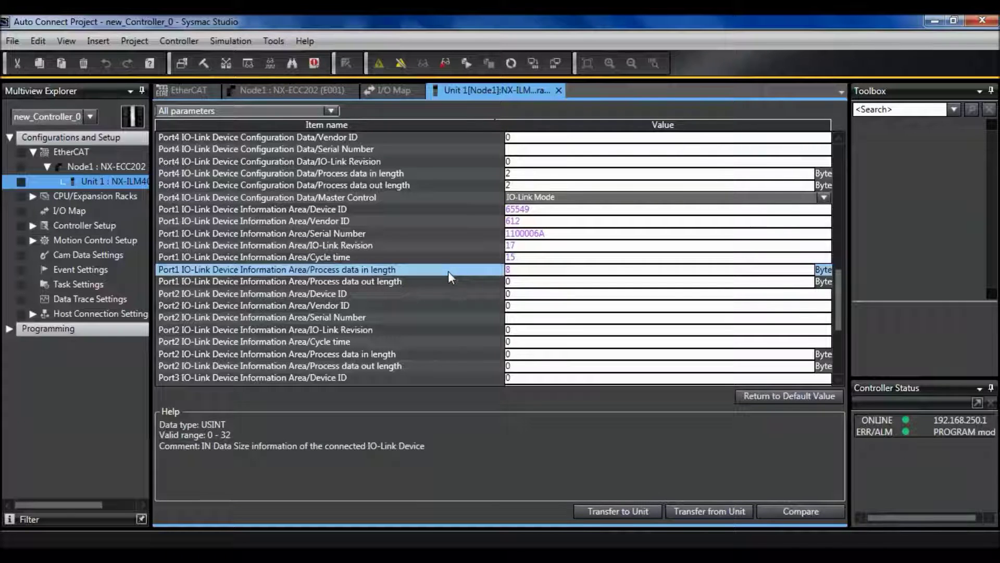
click(449, 282)
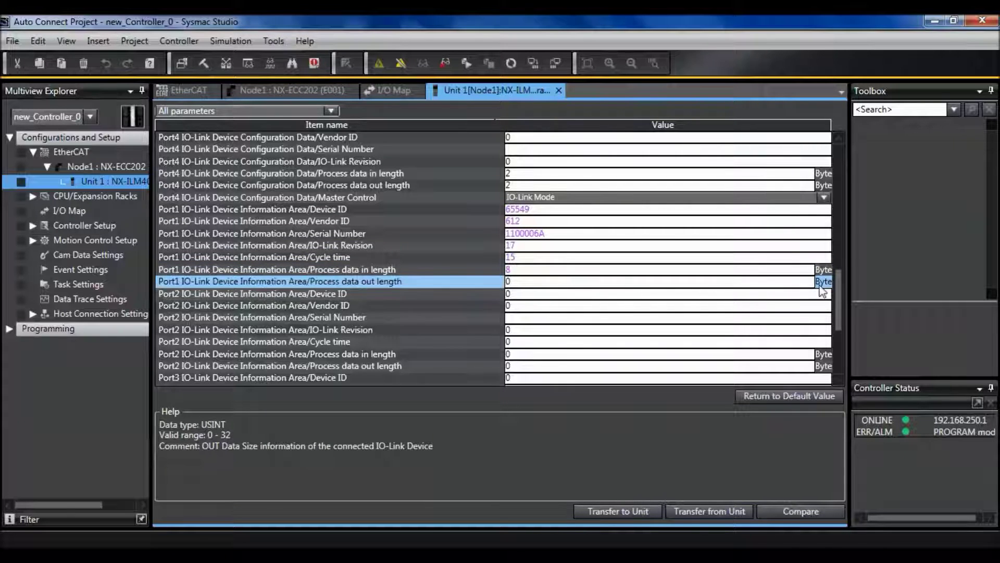
drag(840, 293, 857, 198)
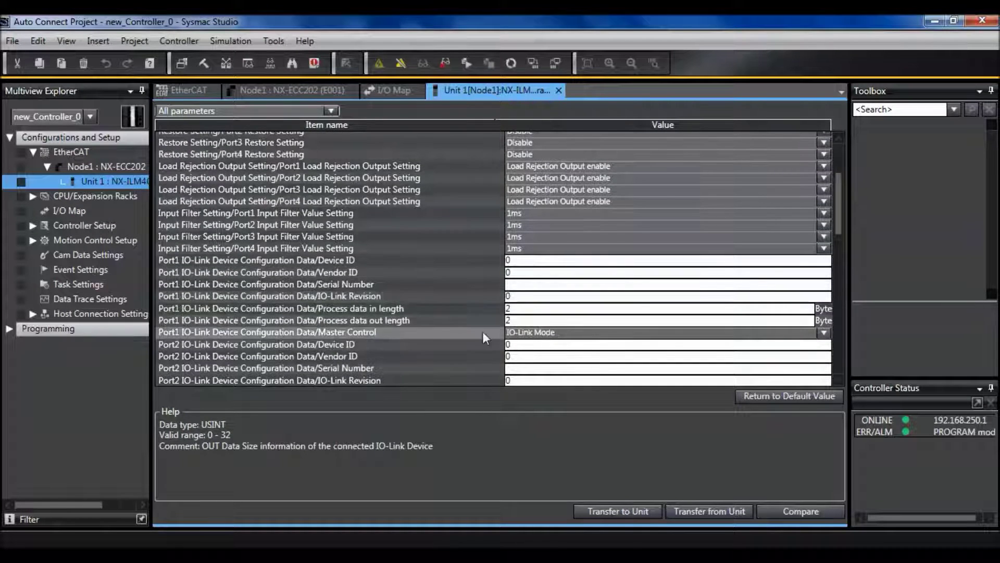
Set Port1 process data in length to 8 and out length to 0, and write it to the unit.
click(442, 309)
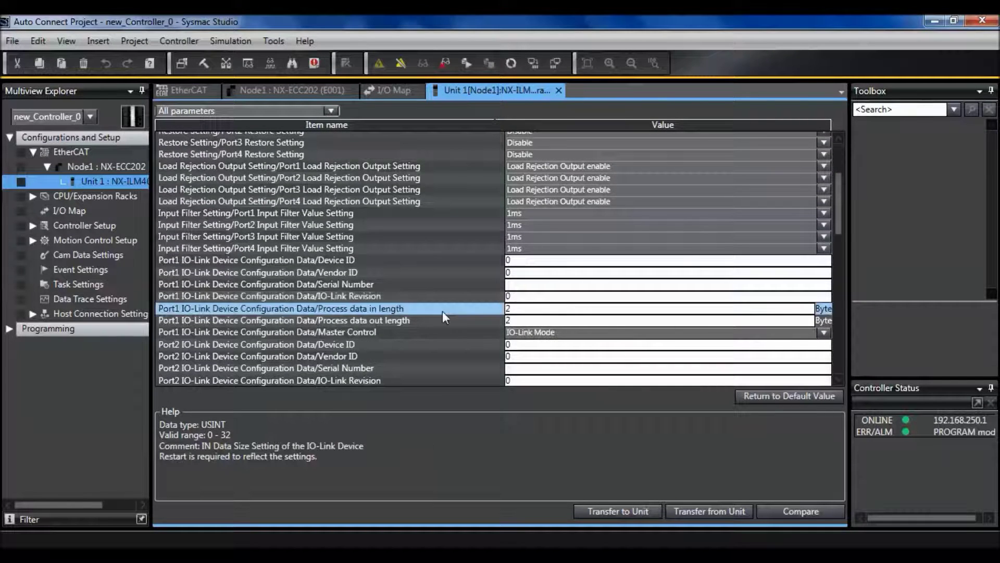
click(531, 309)
text(8)
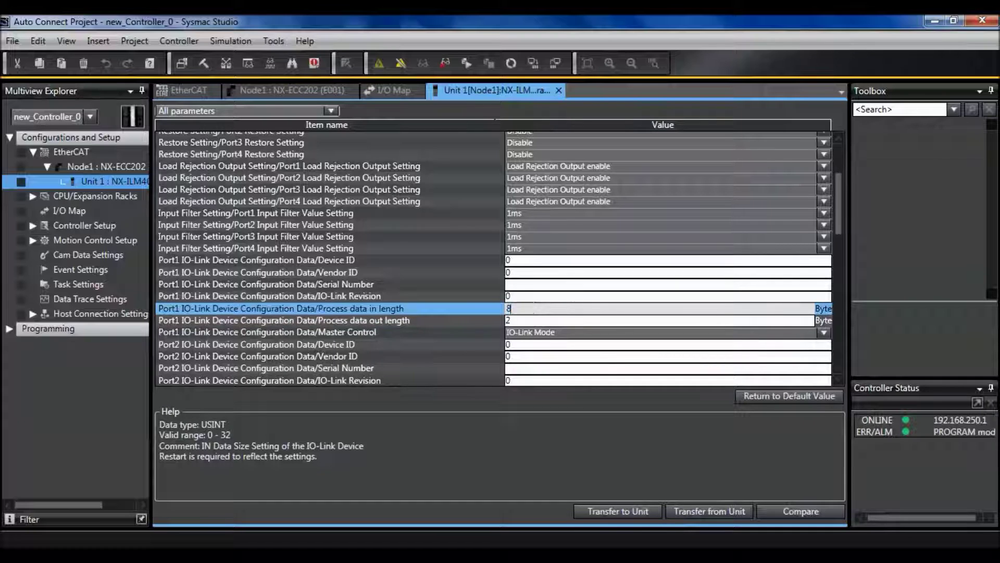
click(532, 320)
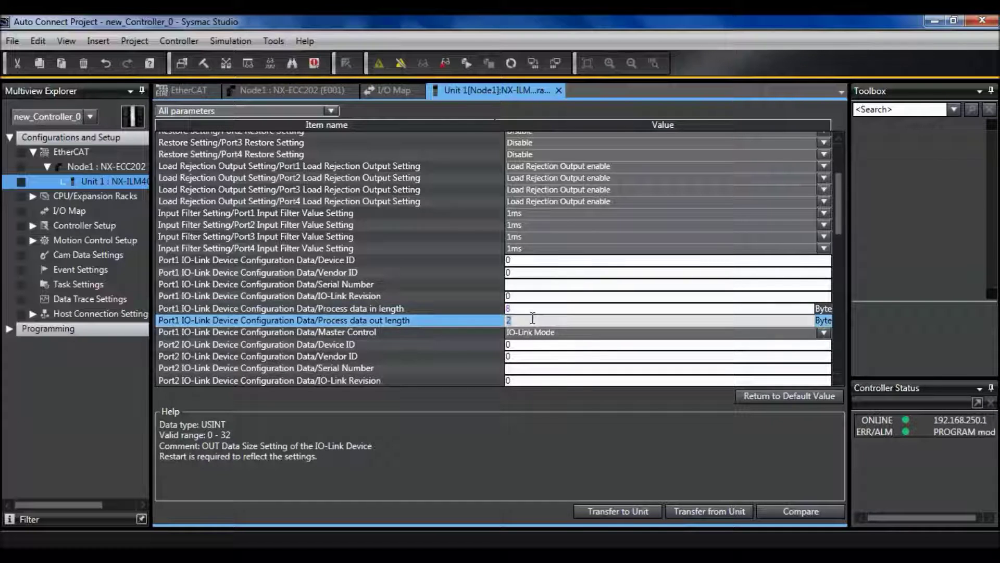
text(0)
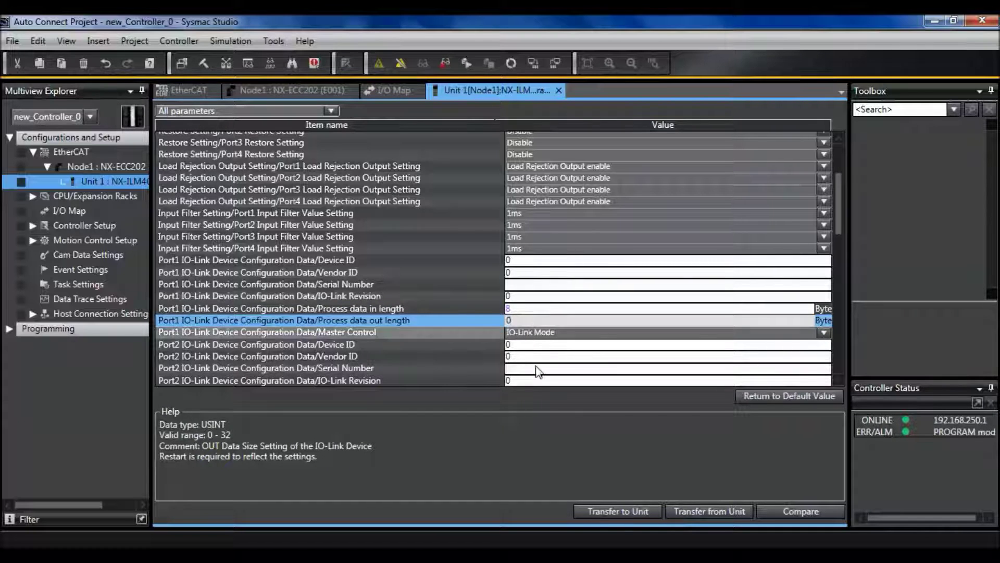
click(616, 512)
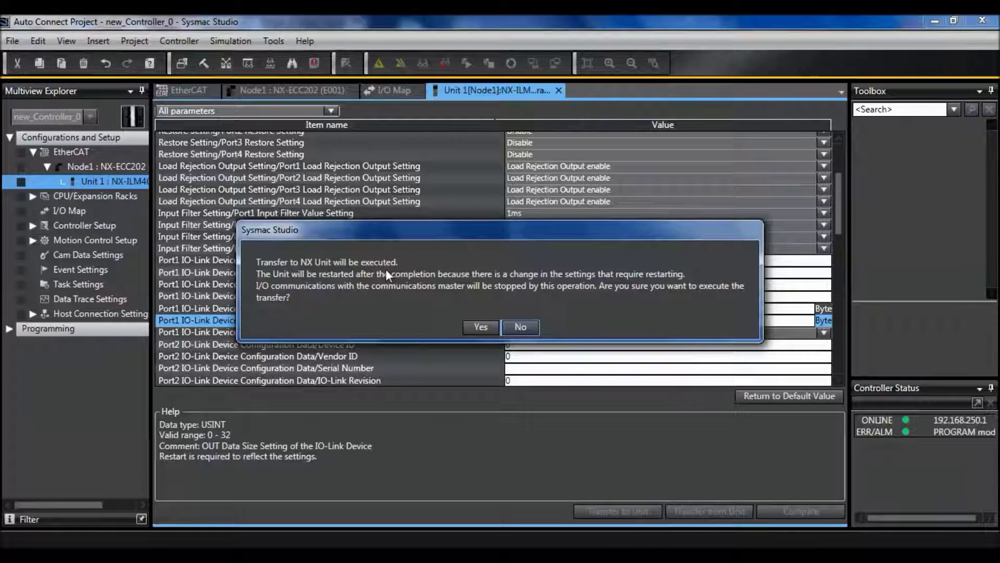
click(477, 323)
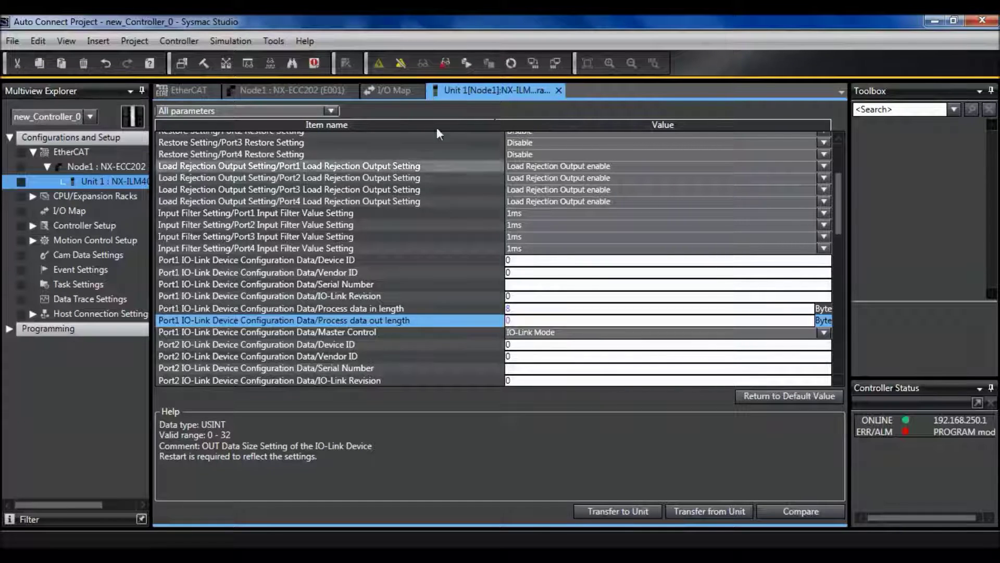
click(313, 63)
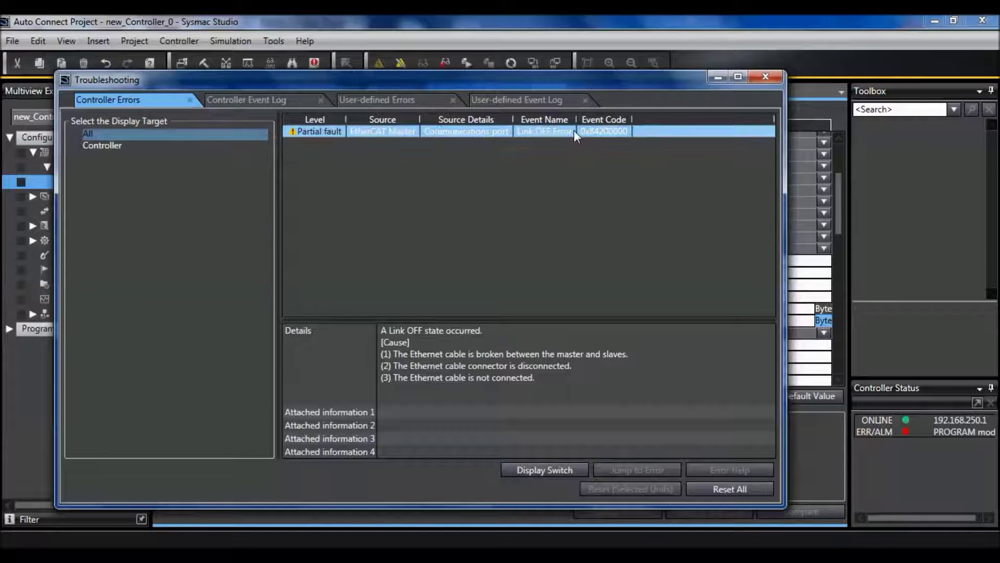
Reset all controller errors, then recheck the IO Pwr On and Port1 Device IO Size Error rows.
click(719, 489)
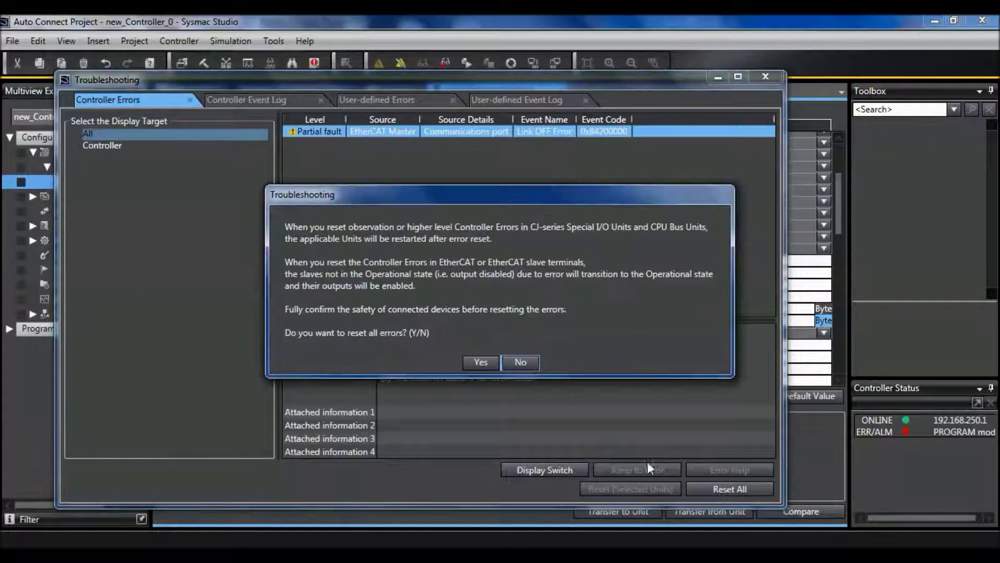
click(491, 366)
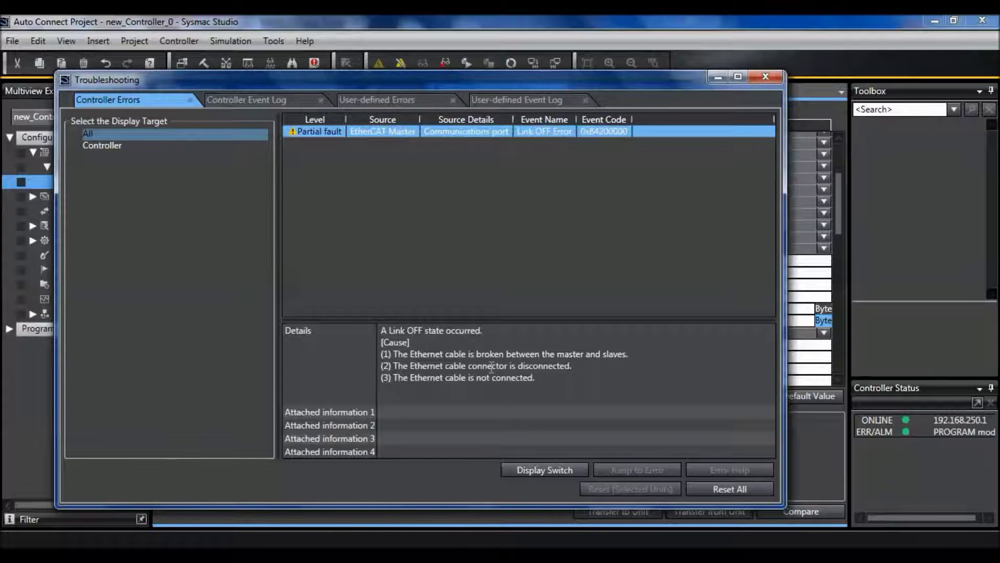
click(765, 76)
click(386, 90)
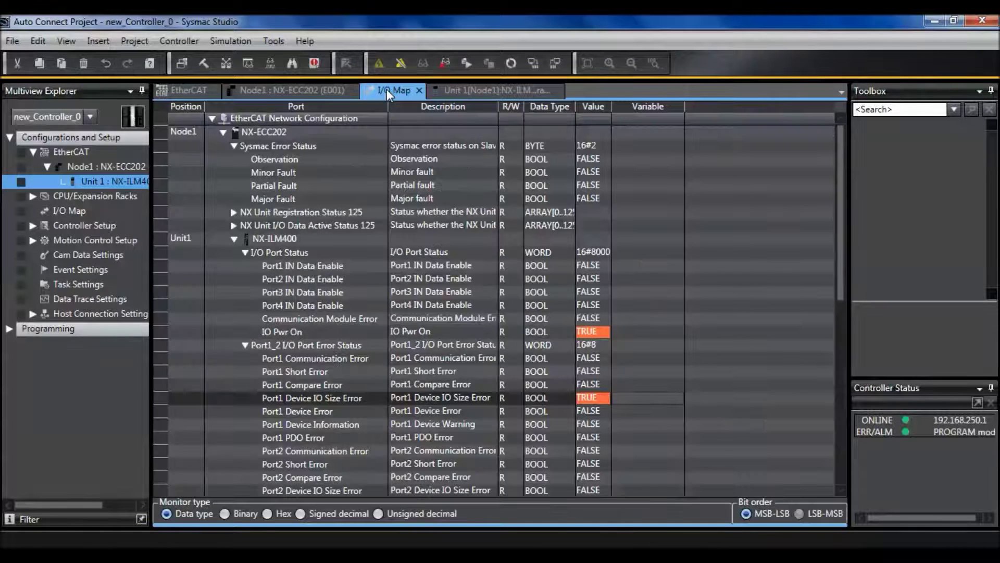
click(340, 332)
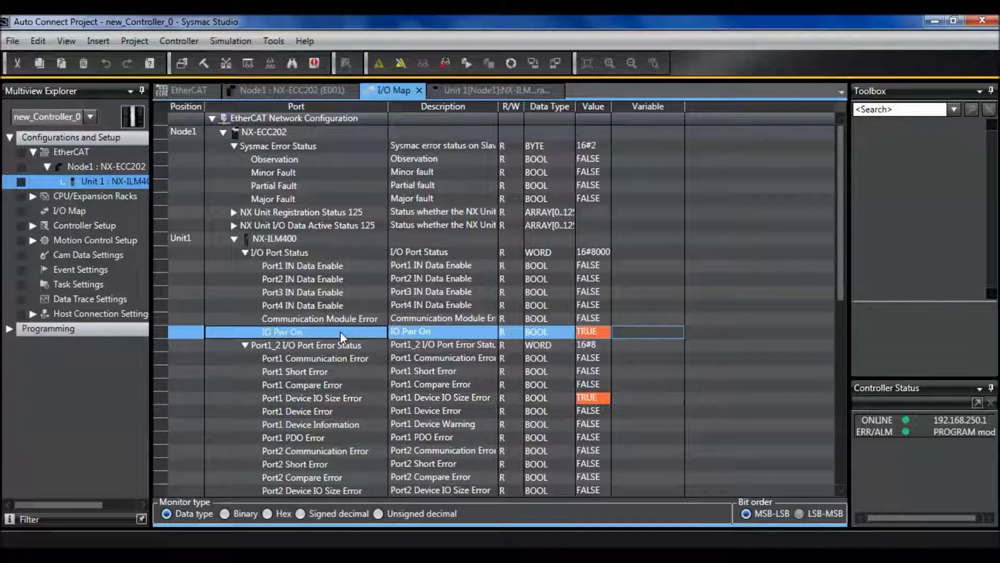
click(373, 398)
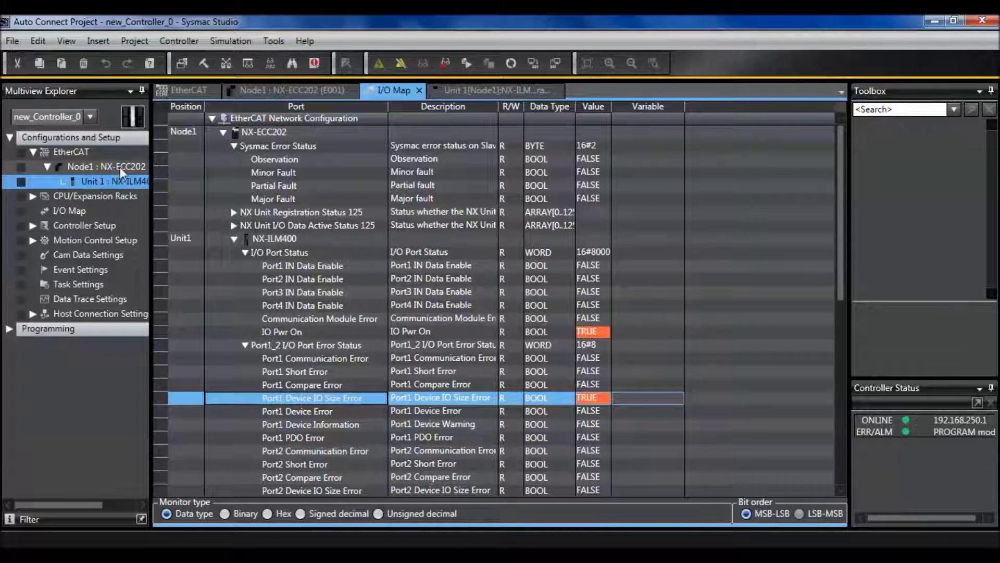
double_click(80, 151)
Select the NX-ILM400 unit under the E001 coupler and take the project offline.
click(282, 148)
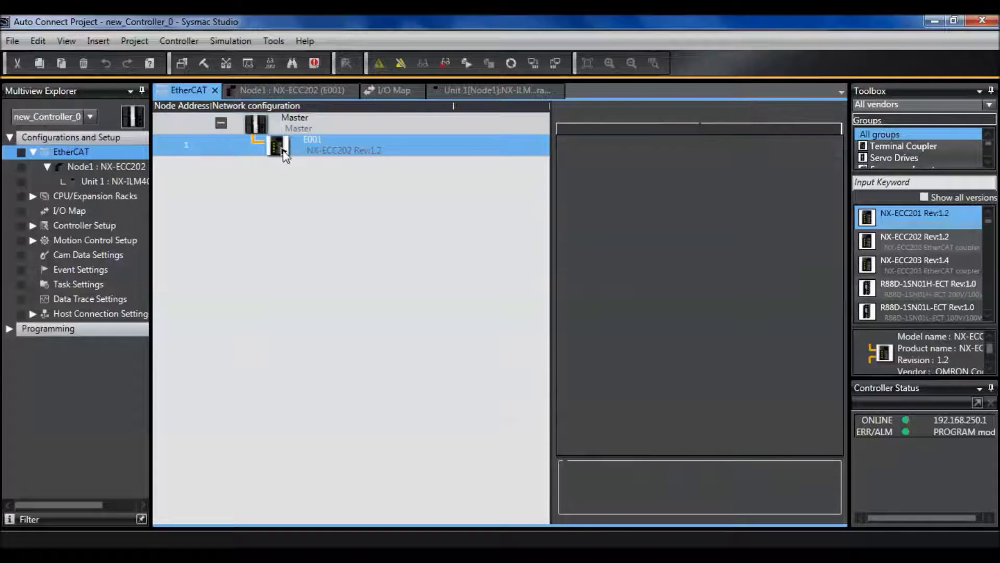
click(101, 170)
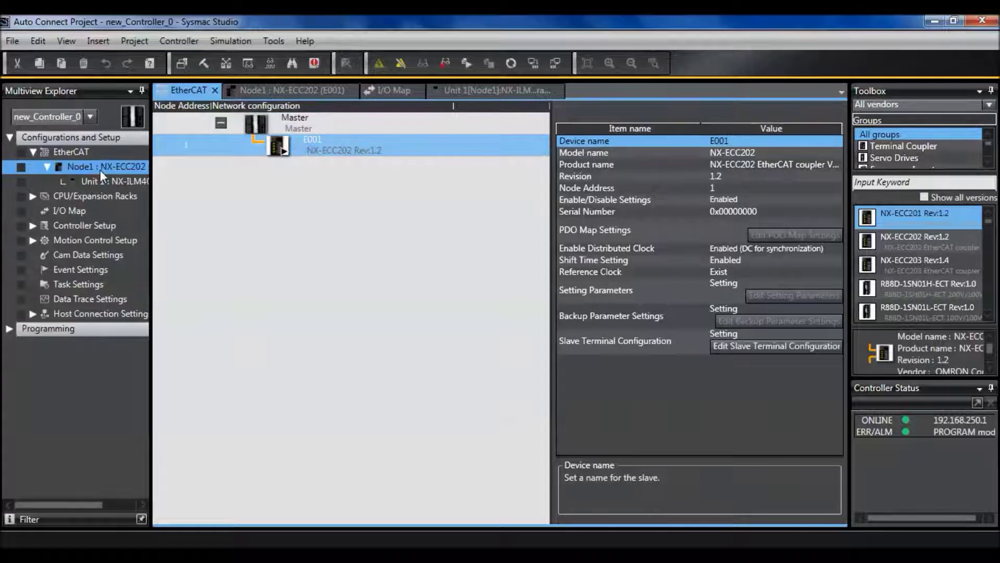
double_click(100, 170)
click(227, 172)
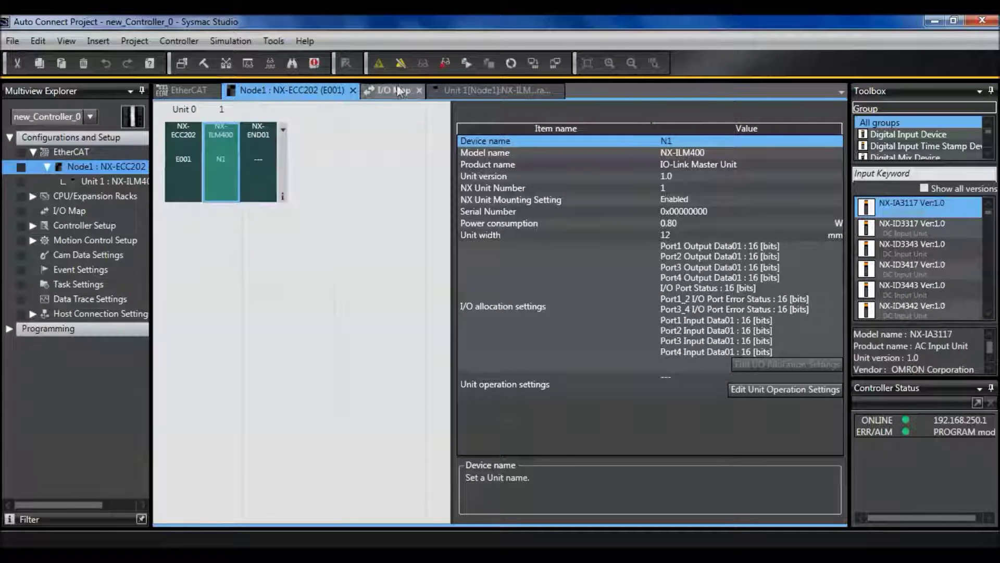
click(400, 64)
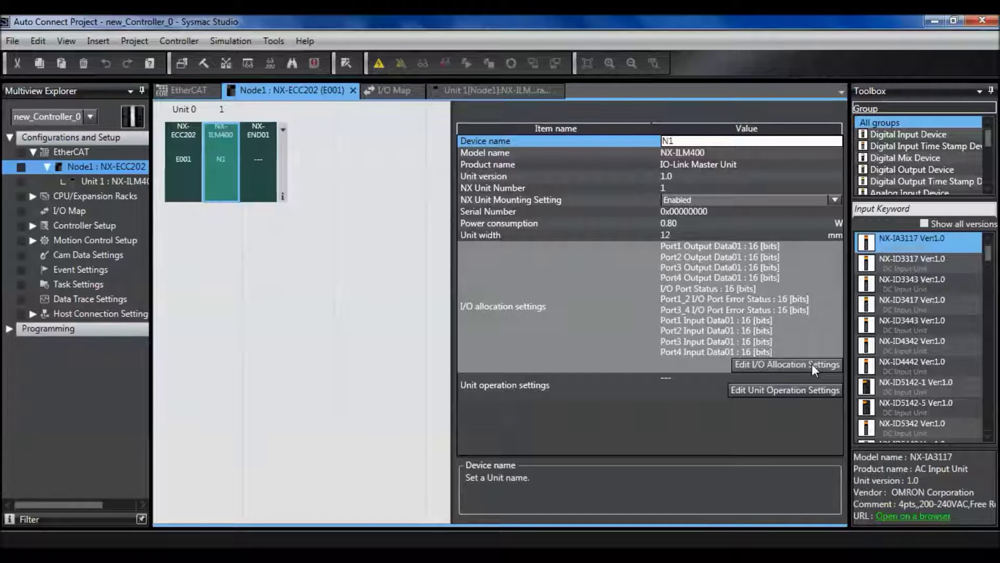
Add Port1 Input Data02–Data04 to Input Data Set 1 in the I/O allocation and apply.
click(812, 364)
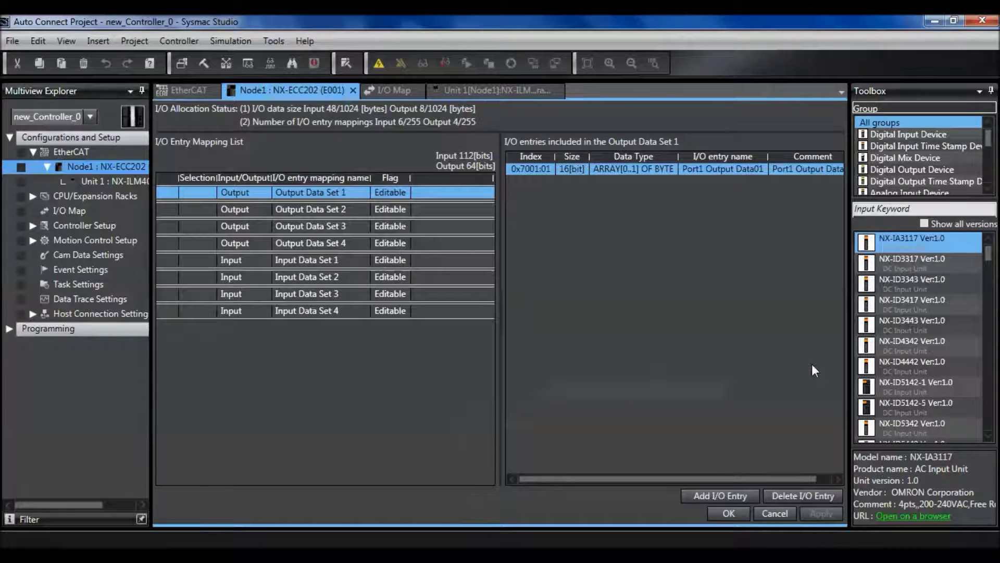
click(301, 263)
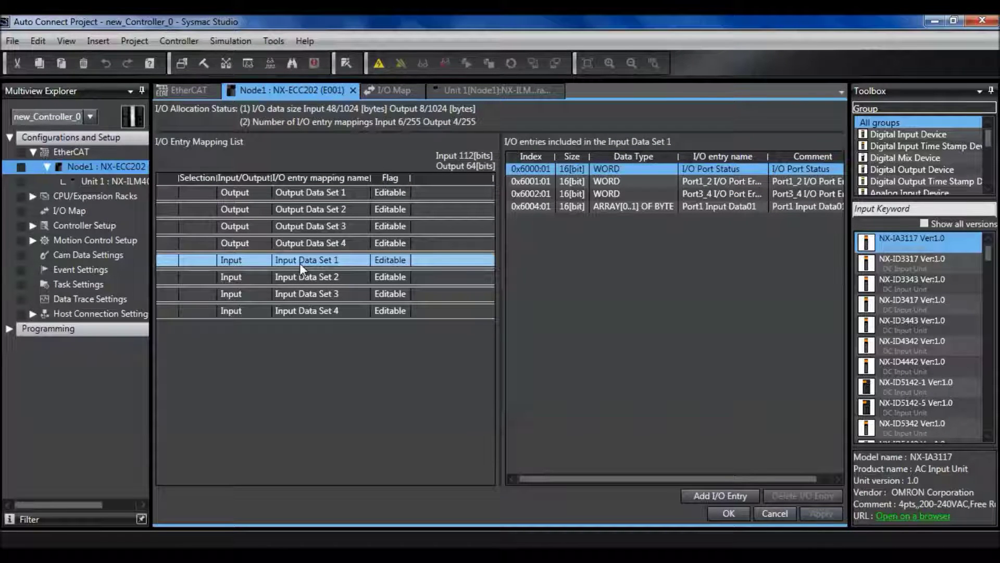
click(708, 495)
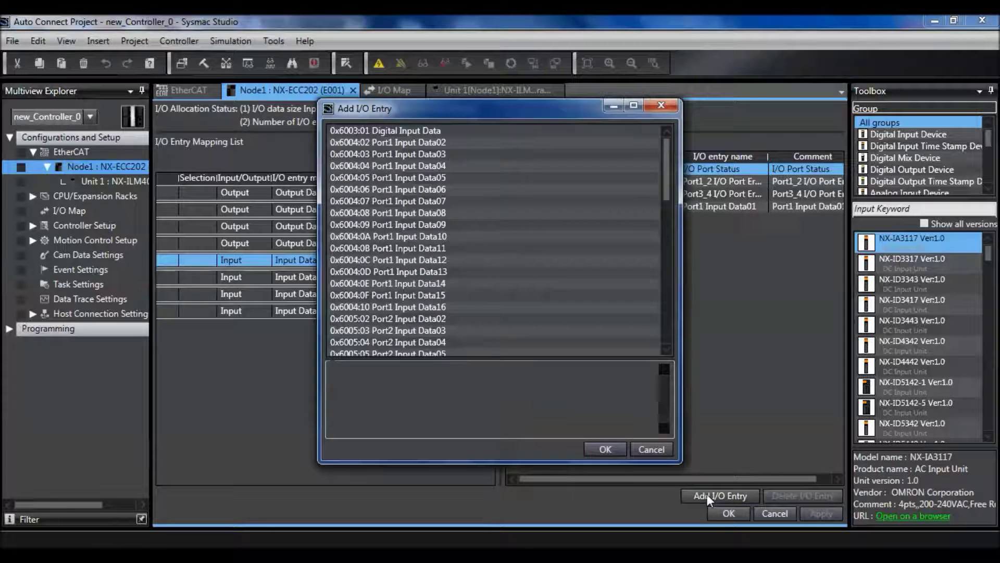
click(392, 142)
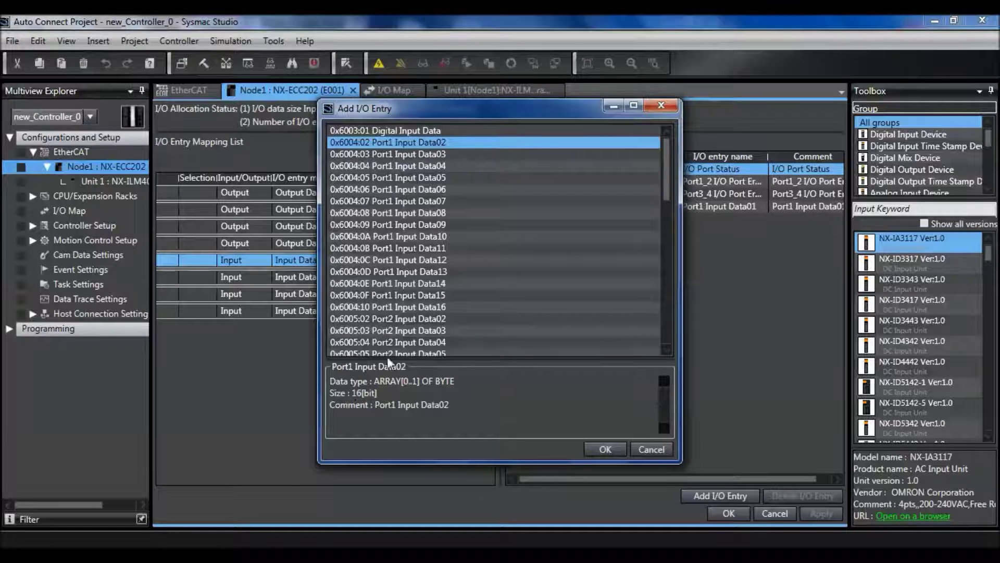
shift+click(394, 166)
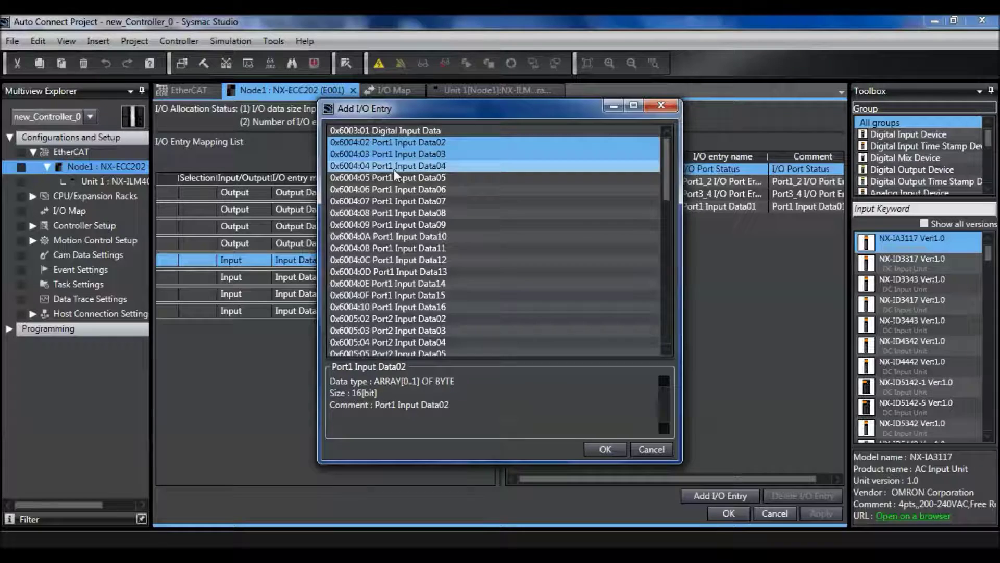
click(605, 449)
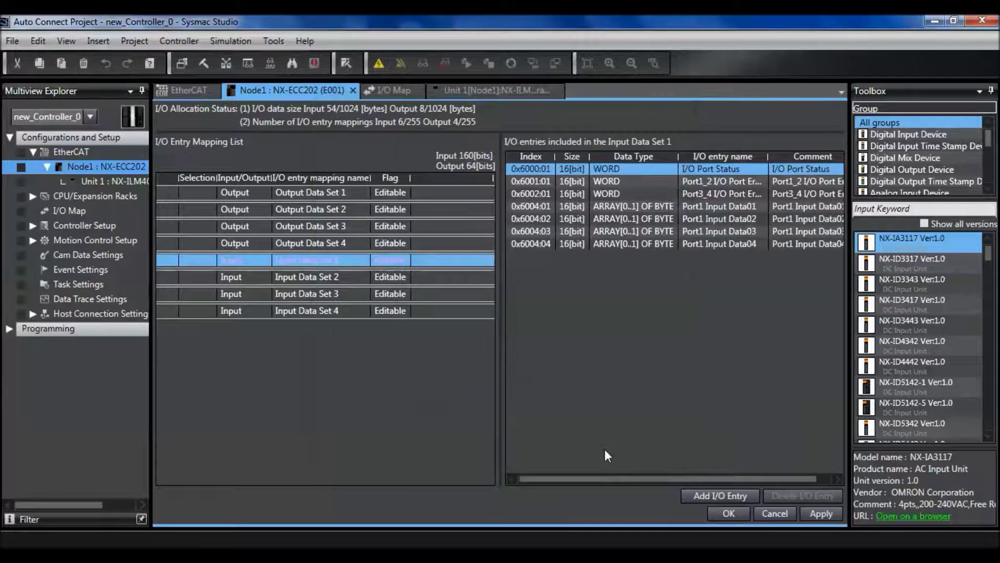
click(821, 513)
click(724, 513)
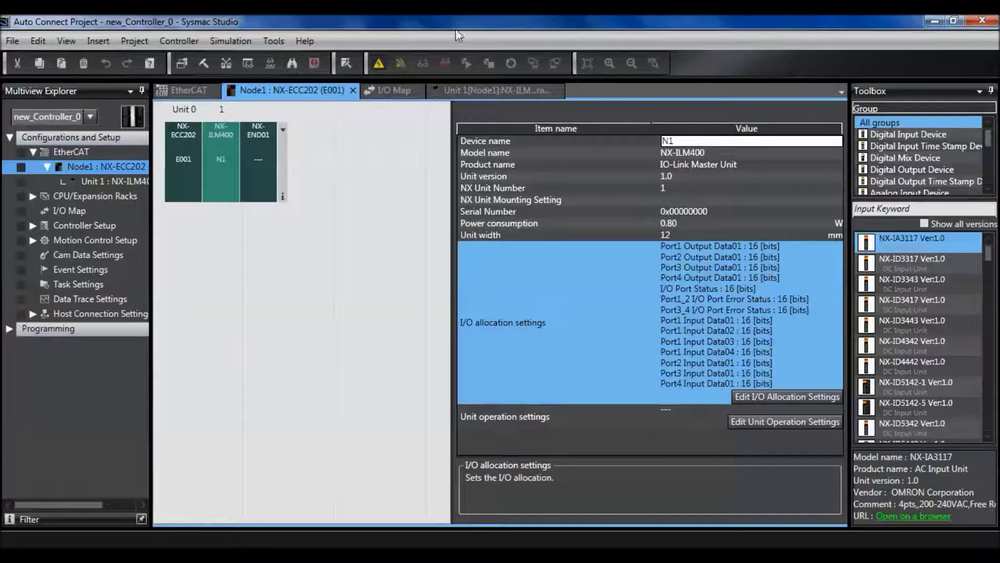
Synchronize and transfer the updated NX-ILM400 I/O allocation to the controller.
click(511, 63)
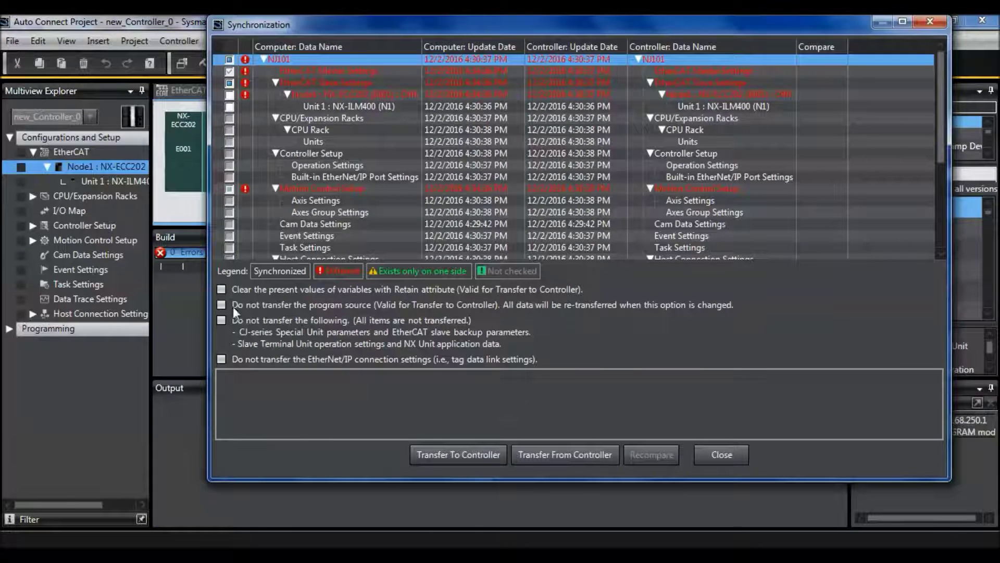
click(449, 455)
click(480, 318)
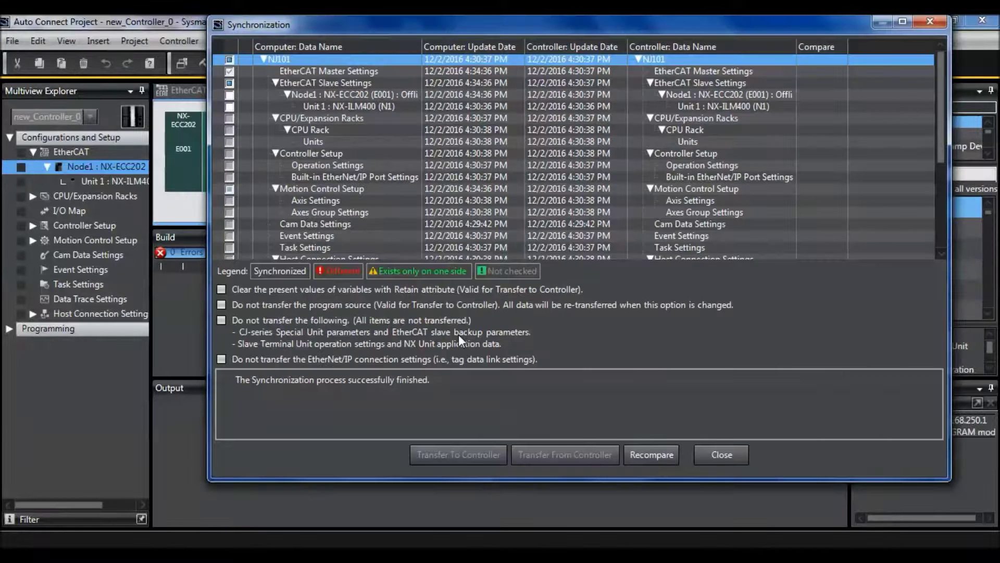
click(722, 455)
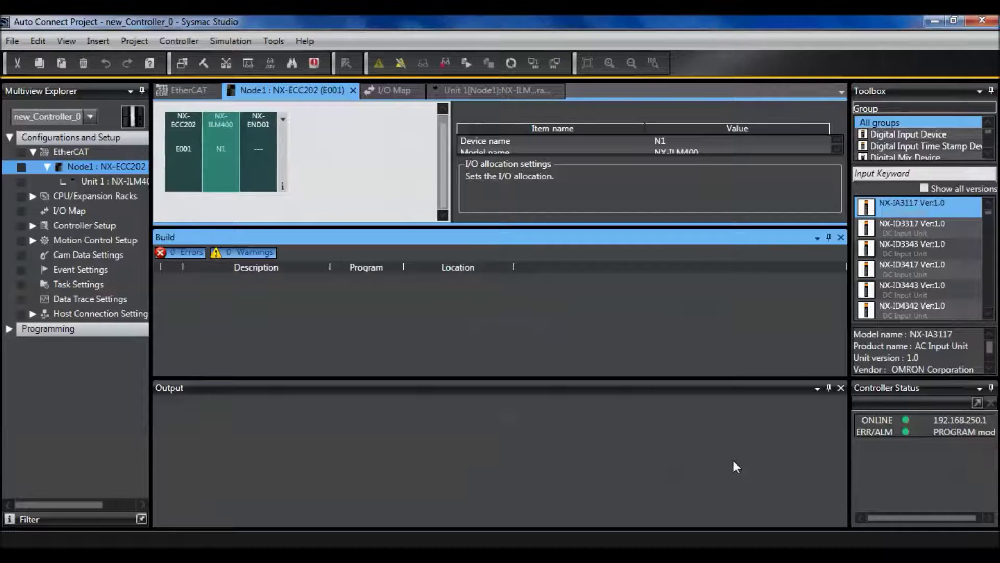
Open the I/O Map with Build and Output panes closed, checking Port1 IN Data Enable and error statuses.
double_click(82, 215)
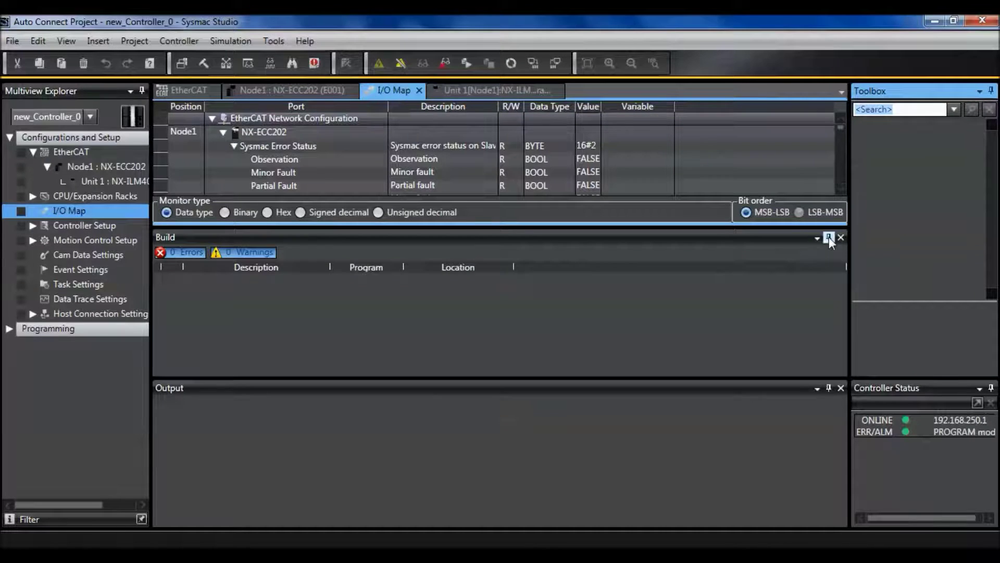
click(840, 237)
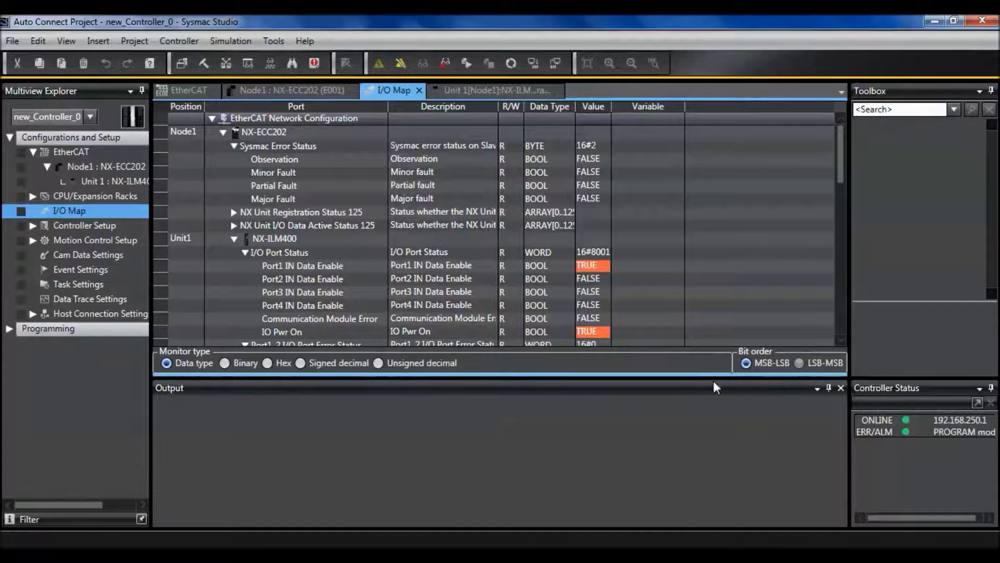
click(341, 267)
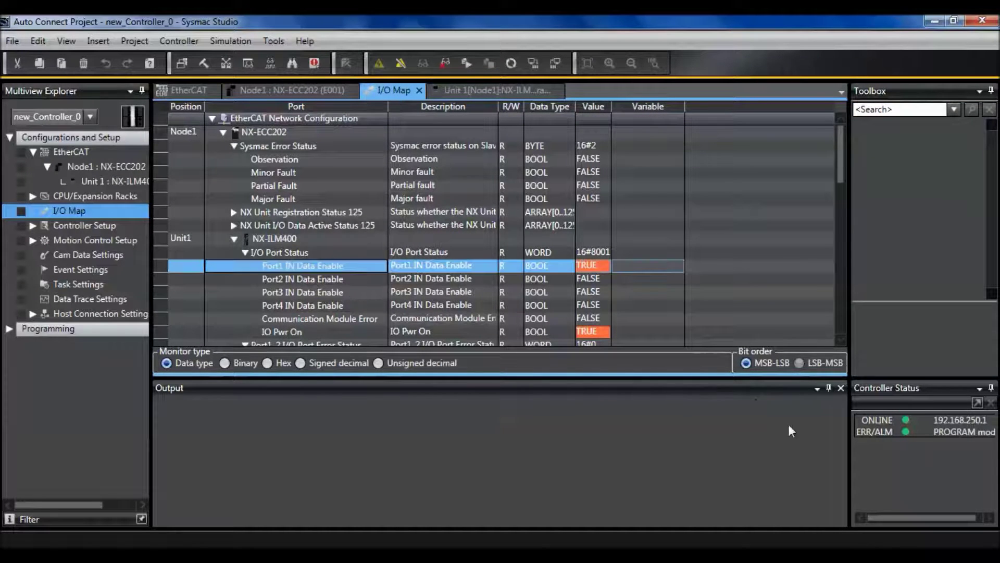
click(840, 388)
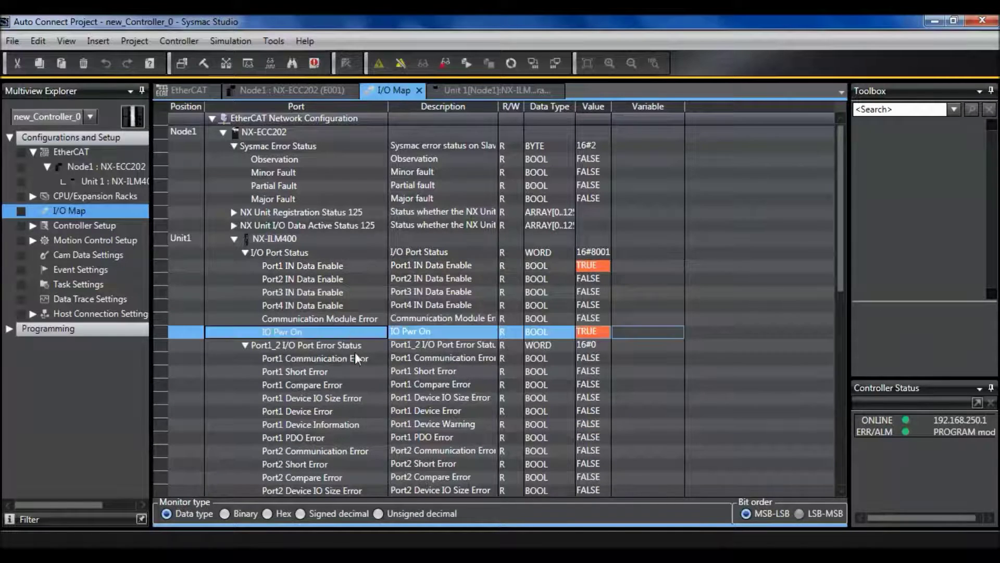
click(356, 358)
scroll(356, 360, down, 3)
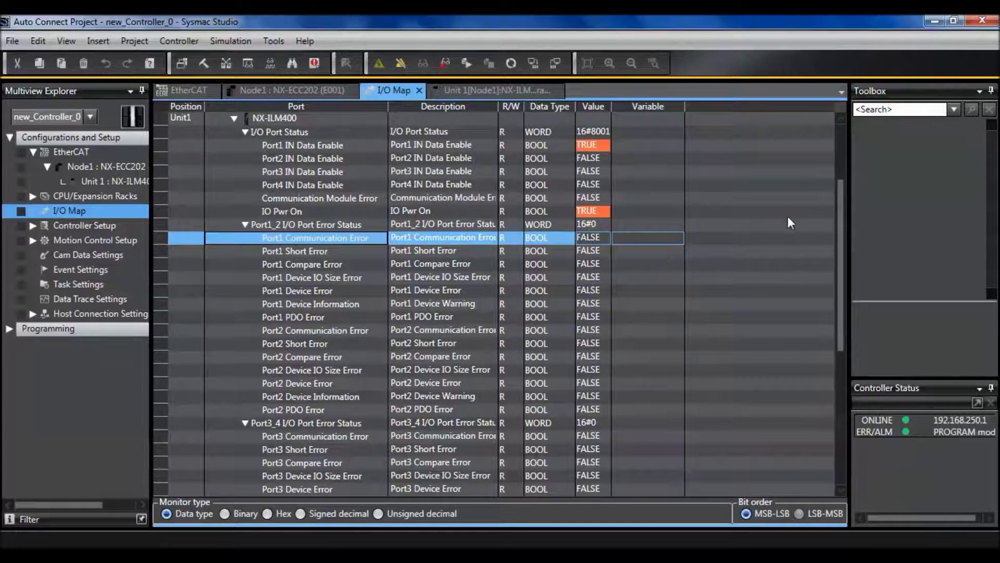
drag(842, 256, 830, 387)
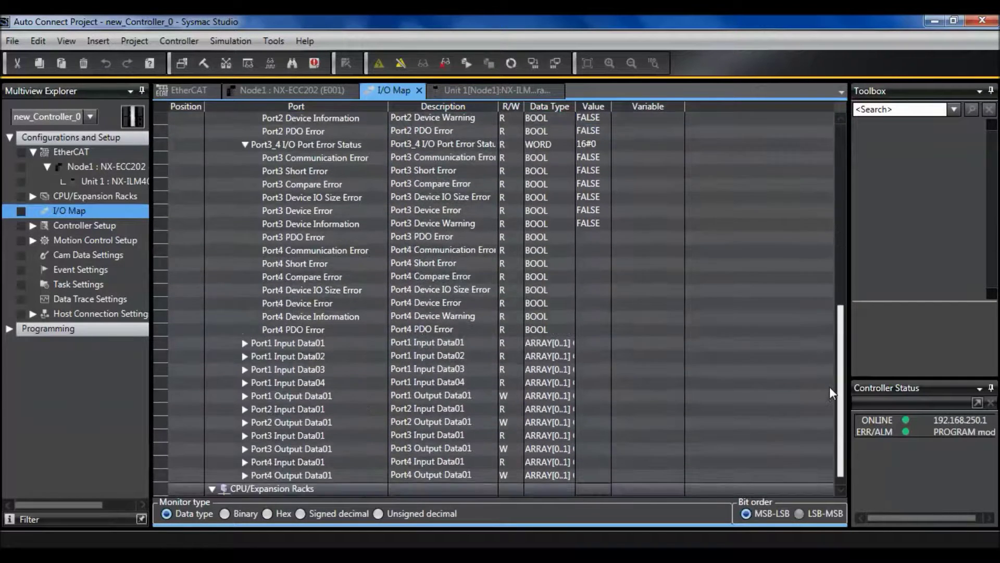
Expand Port1 Input Data01, Data02, Data03 and Data04 to view their live byte values.
click(244, 344)
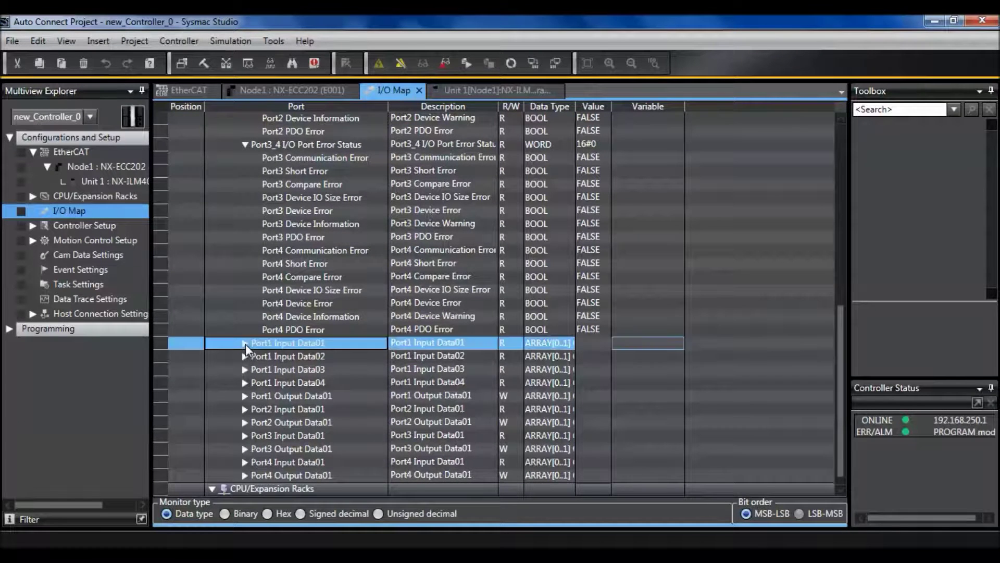
click(246, 344)
click(246, 383)
click(246, 382)
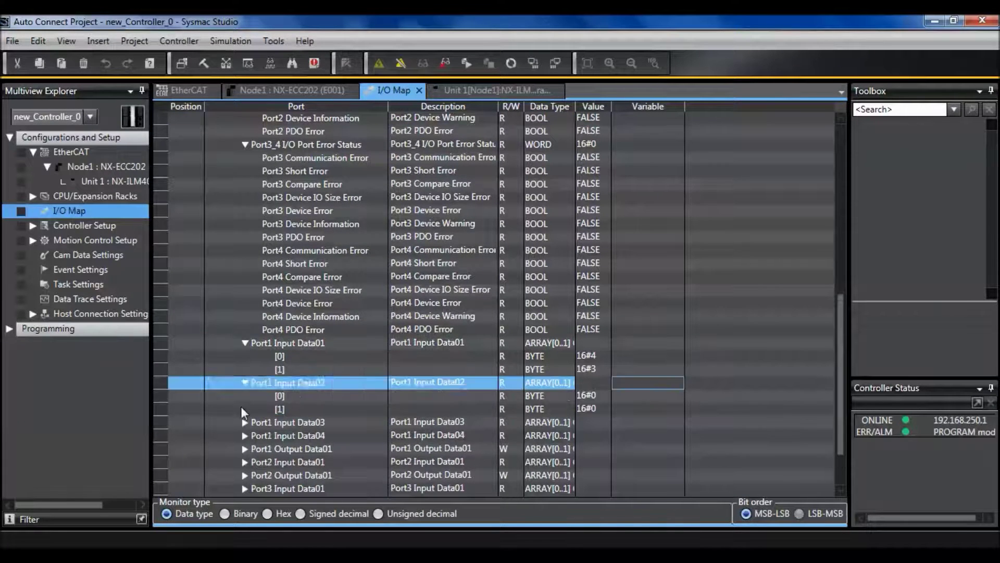
scroll(242, 411, down, 2)
click(246, 343)
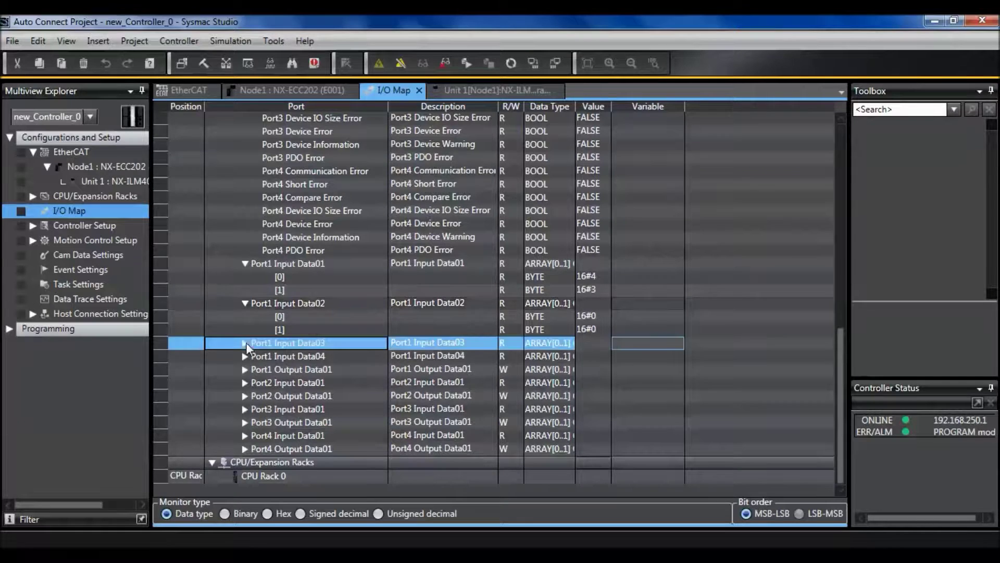
click(246, 343)
scroll(238, 395, down, 1)
scroll(242, 412, down, 2)
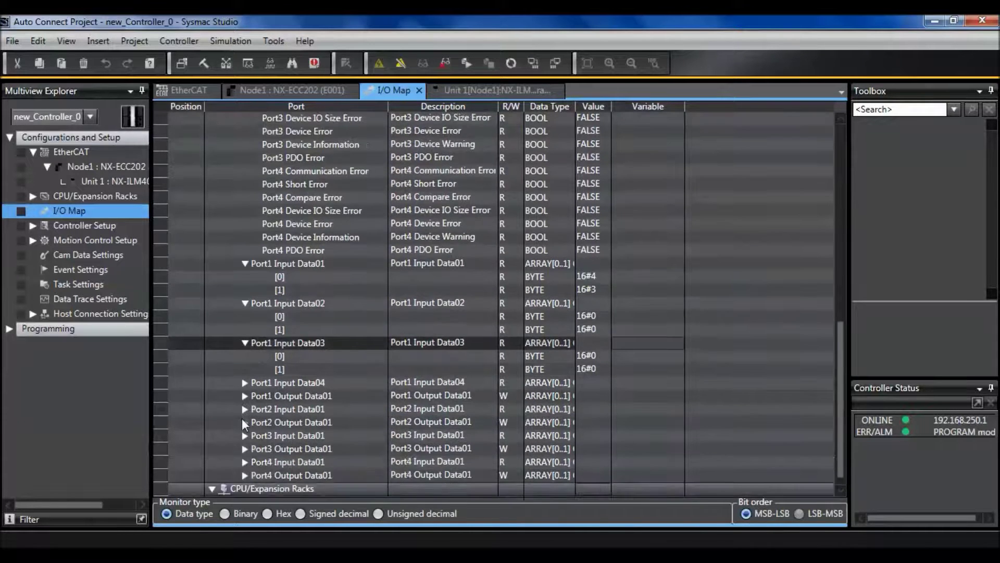
click(245, 357)
double_click(343, 354)
scroll(348, 348, up, 1)
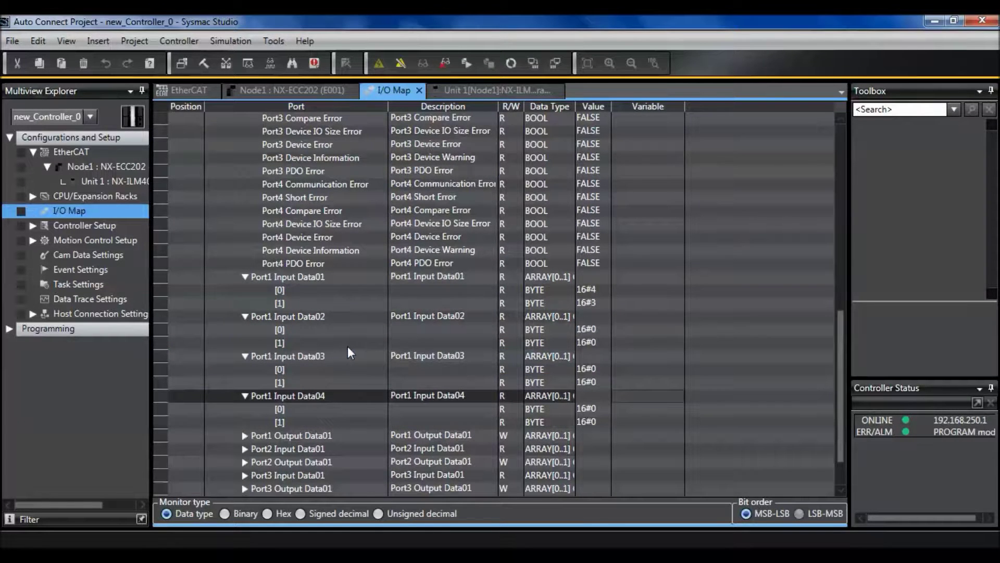